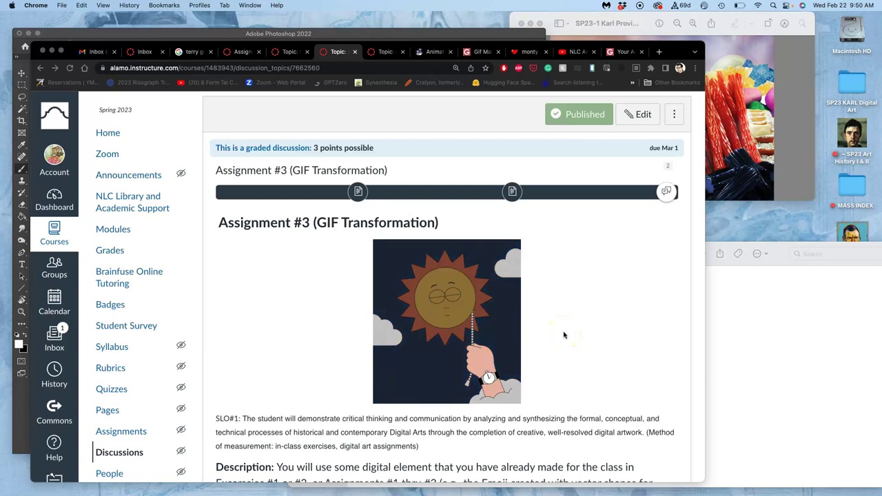
Step: Review the Assignment #3 (GIF Transformation) page down to the instructor's storyboard and GIF animation examples
click(544, 338)
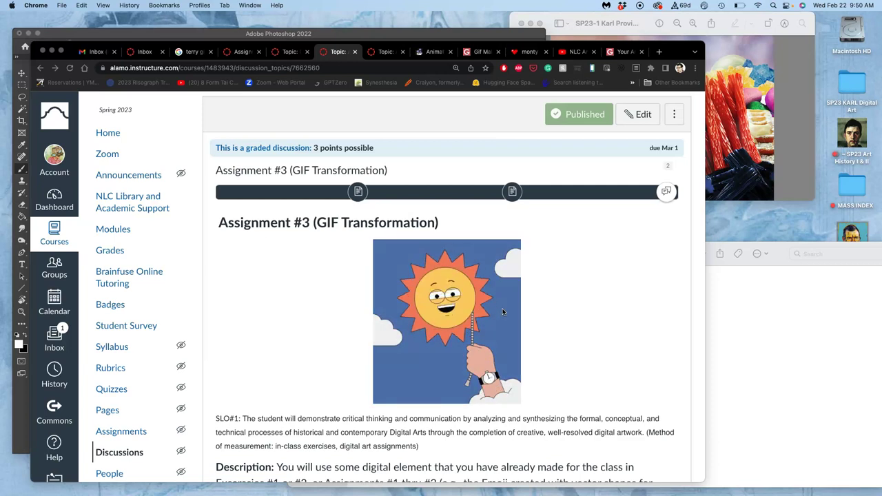
click(427, 286)
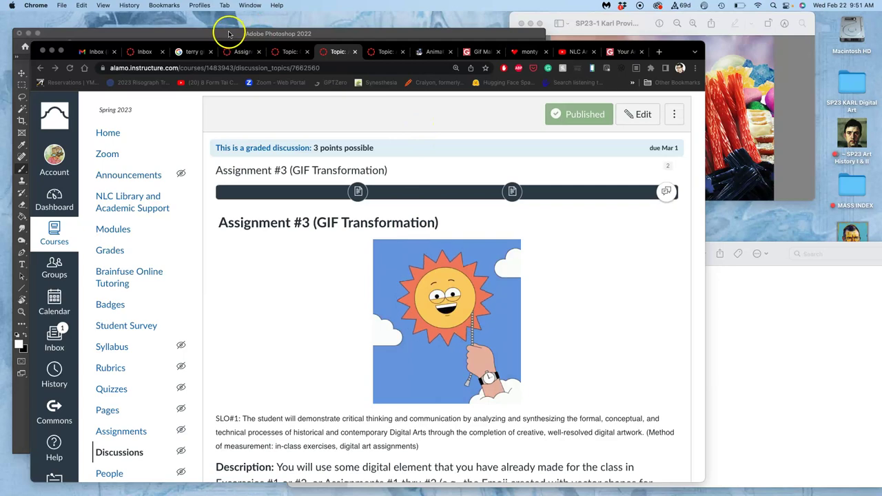
scroll(410, 339, down, 10)
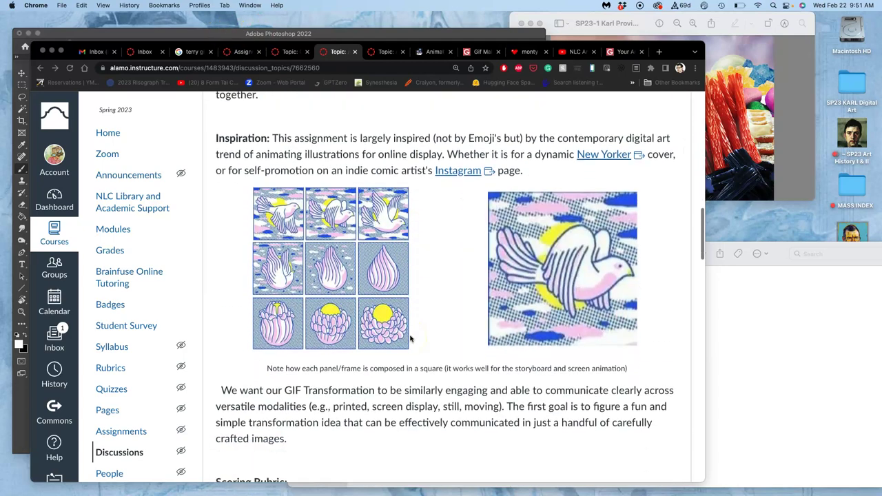
scroll(411, 339, down, 6)
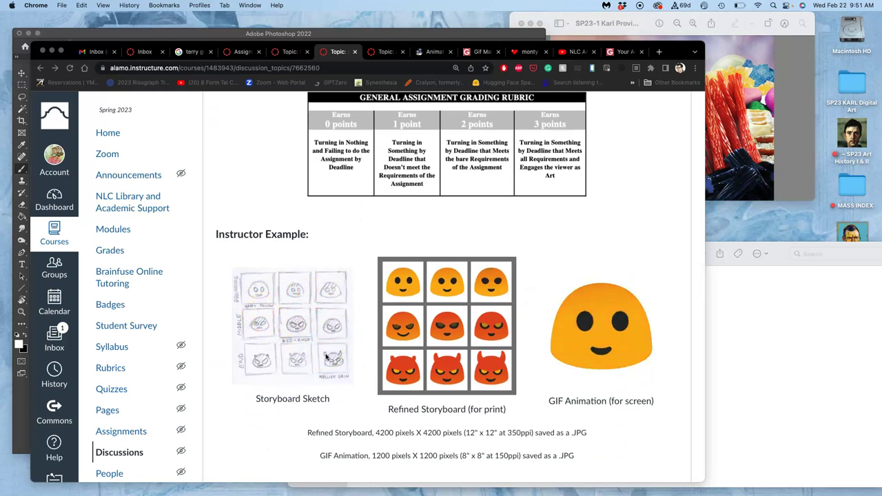
Step: Switch to Photoshop to view the nine-frame storyboard sketch, and bring the creature collage image forward in Preview
click(182, 33)
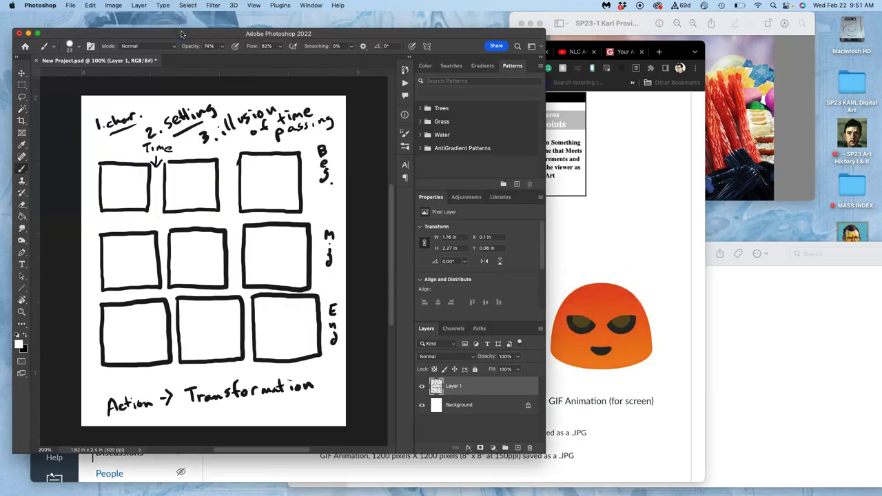
click(640, 18)
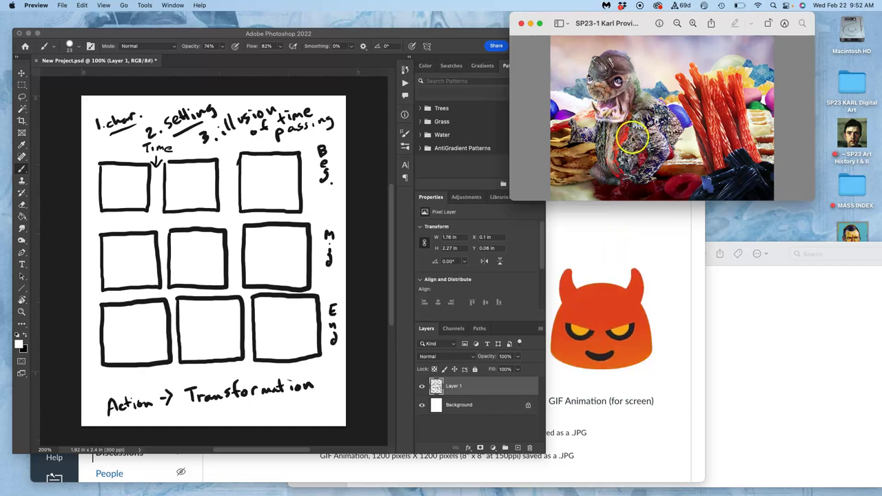
Step: Return to the assignment in Chrome, open its page of past instructor and student examples, and follow the imgur link for more examples
click(623, 224)
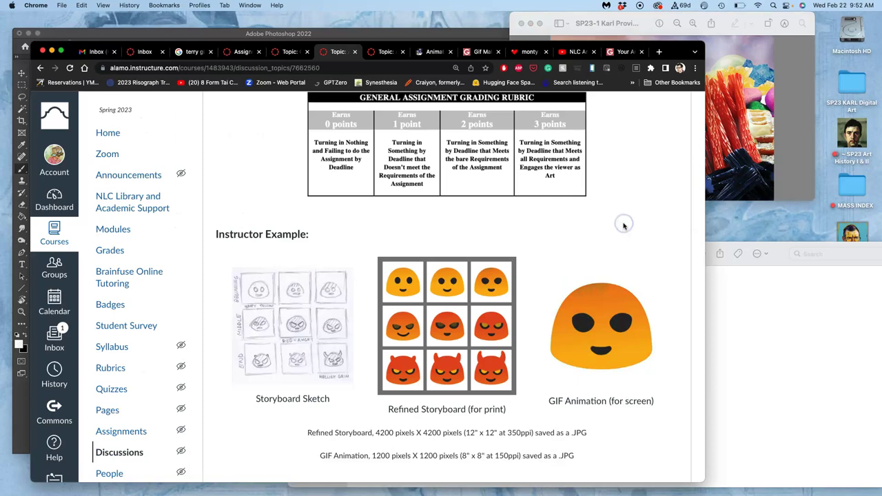
scroll(624, 224, up, 10)
scroll(623, 226, up, 10)
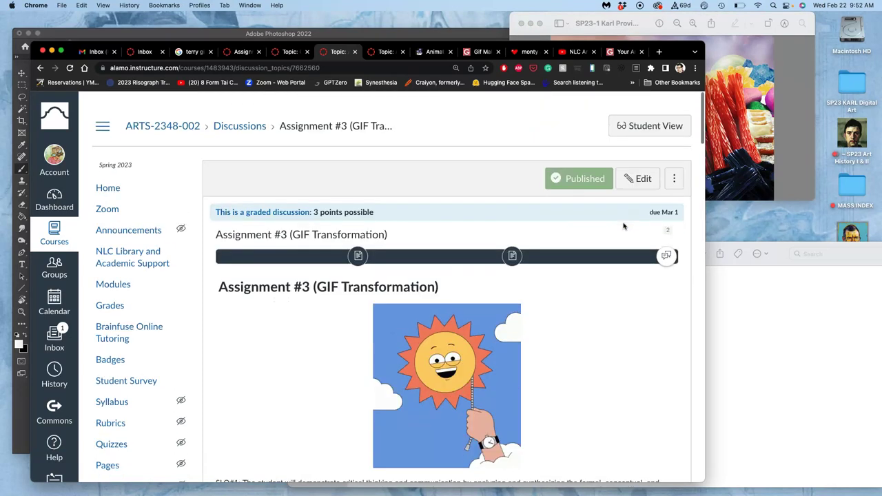
click(512, 241)
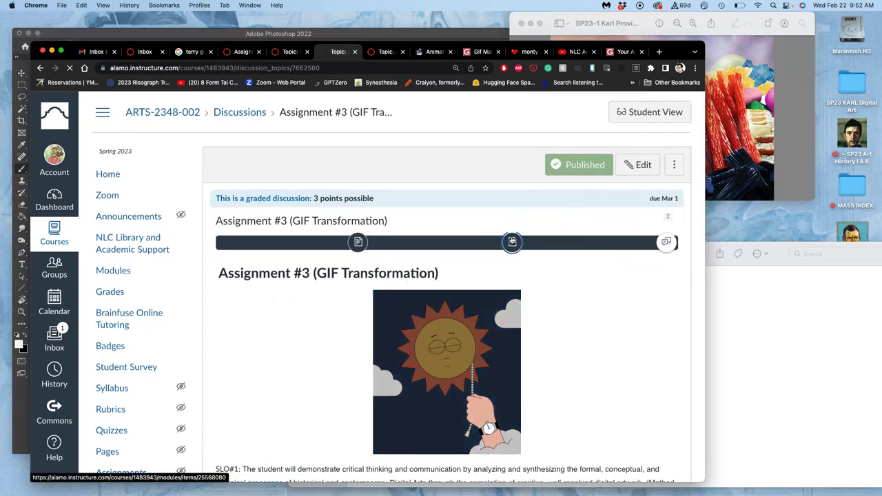
scroll(478, 281, down, 15)
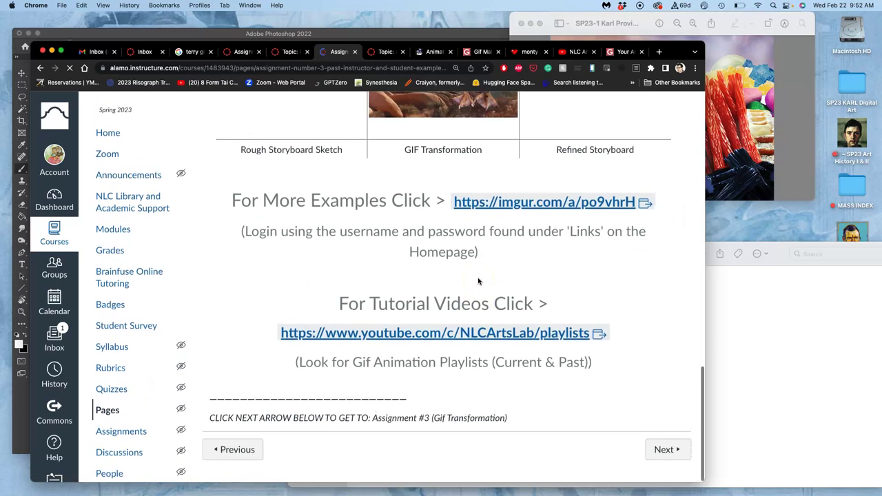
click(515, 208)
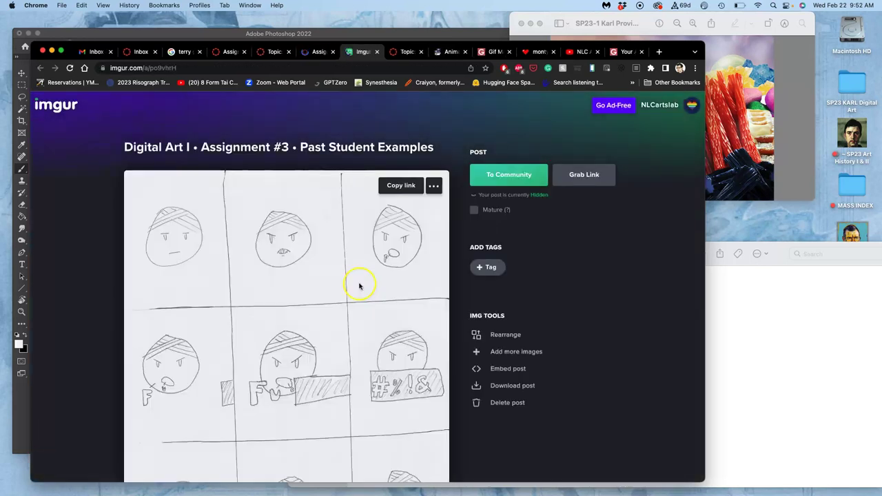
Step: Browse the Past Student Examples album to the erupting rock creature and examine its refined storyboard and animation
scroll(358, 284, down, 15)
scroll(358, 285, down, 15)
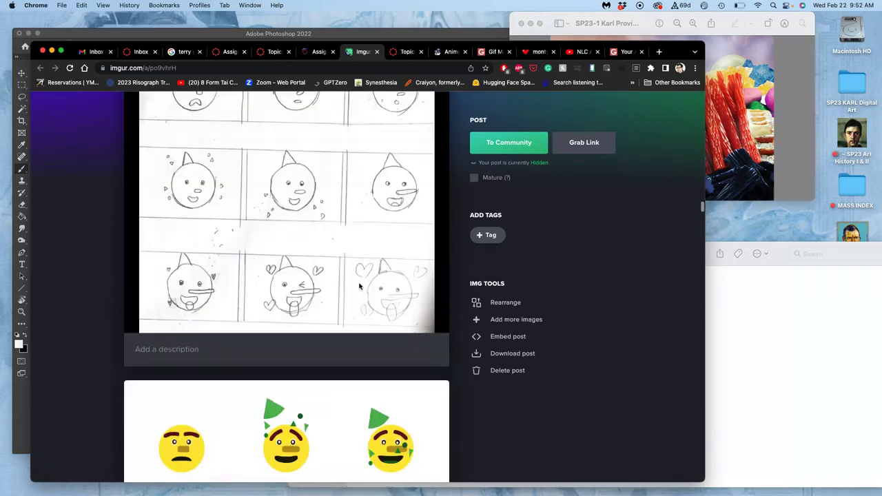
scroll(359, 286, down, 20)
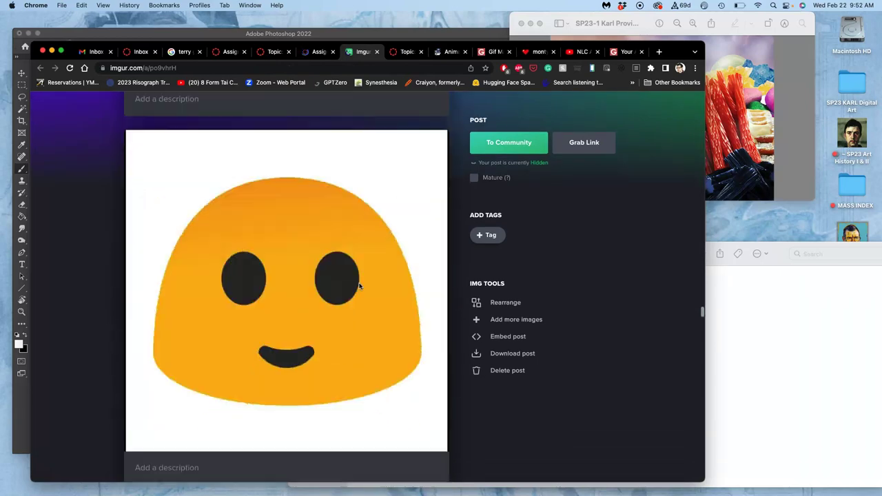
scroll(359, 286, up, 4)
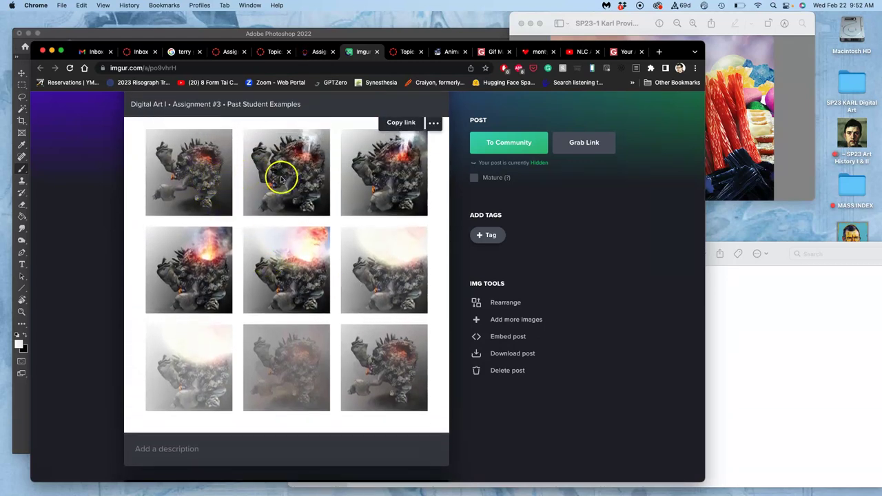
scroll(357, 268, down, 10)
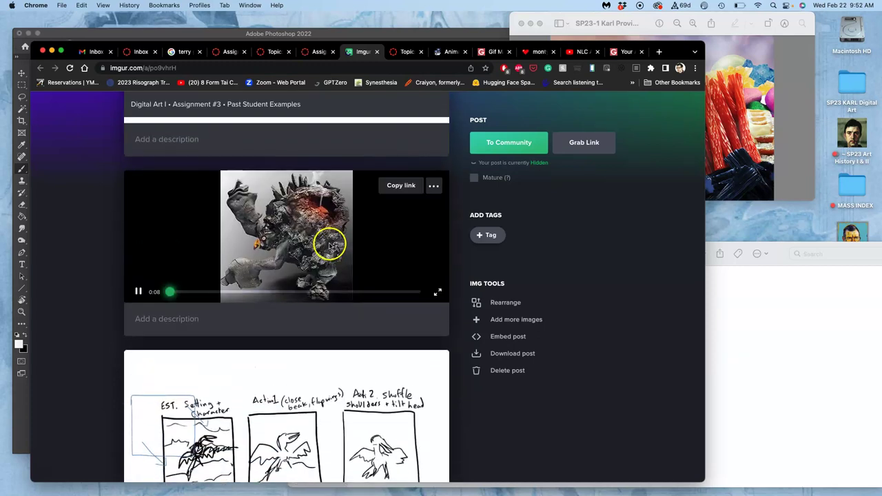
click(381, 275)
Step: Examine the bird and T-Rex example's rough storyboard, refined storyboard and finished animation in the album
scroll(382, 269, down, 3)
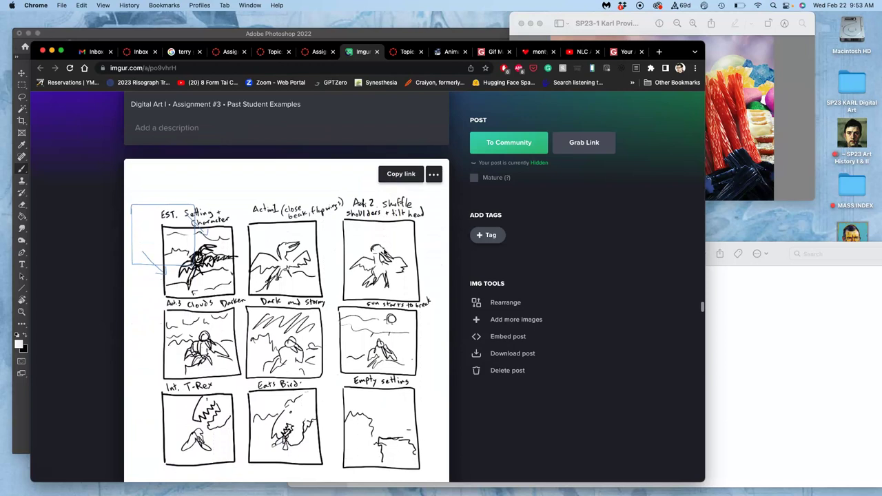
scroll(384, 252, down, 5)
scroll(384, 253, down, 3)
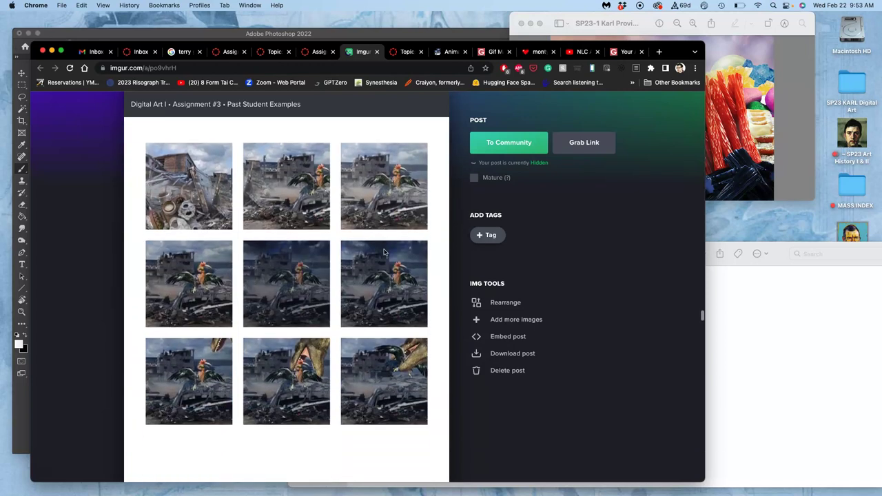
click(271, 216)
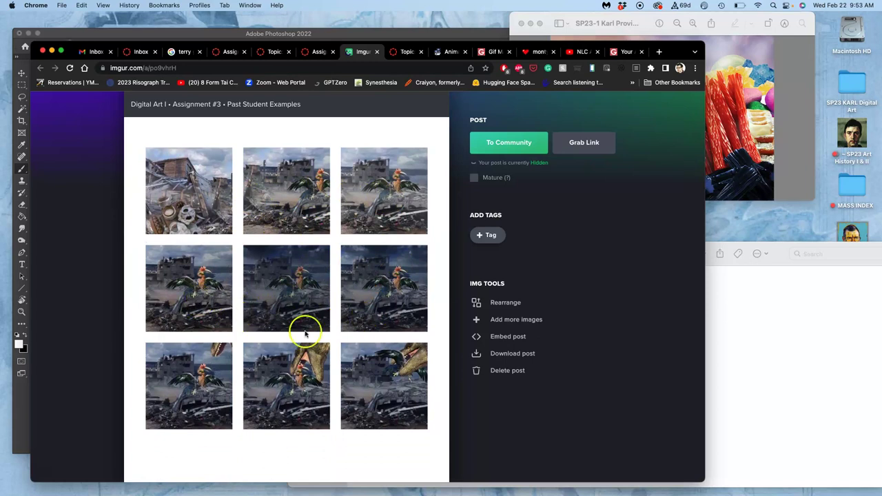
scroll(325, 354, down, 6)
scroll(326, 356, up, 1)
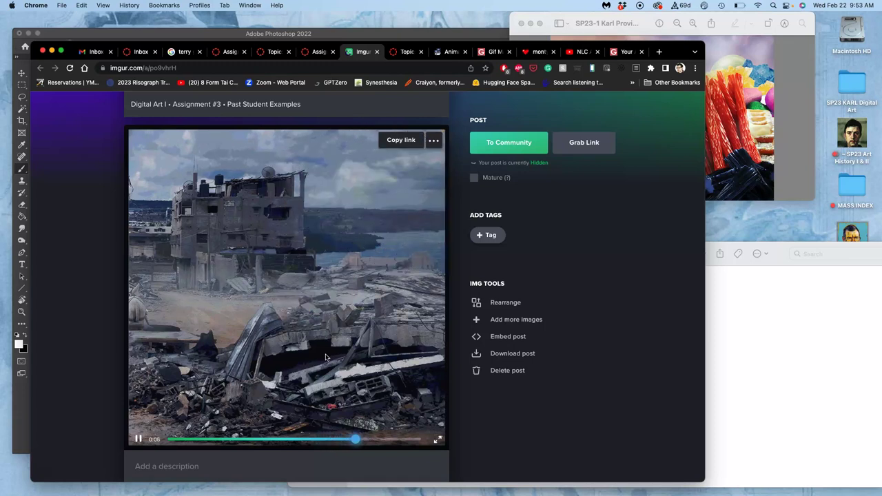
Step: Examine the desert shell-creature example, from its rough storyboard through the refined frames to the animation
scroll(326, 357, down, 5)
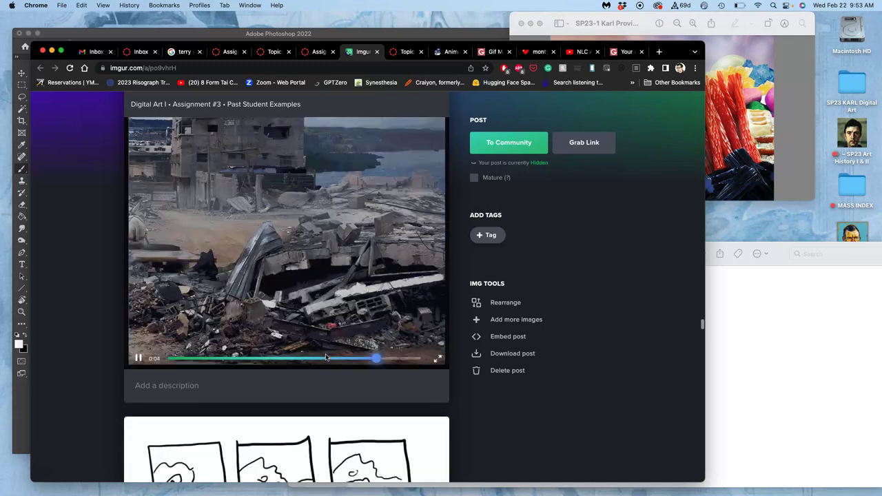
scroll(326, 357, down, 10)
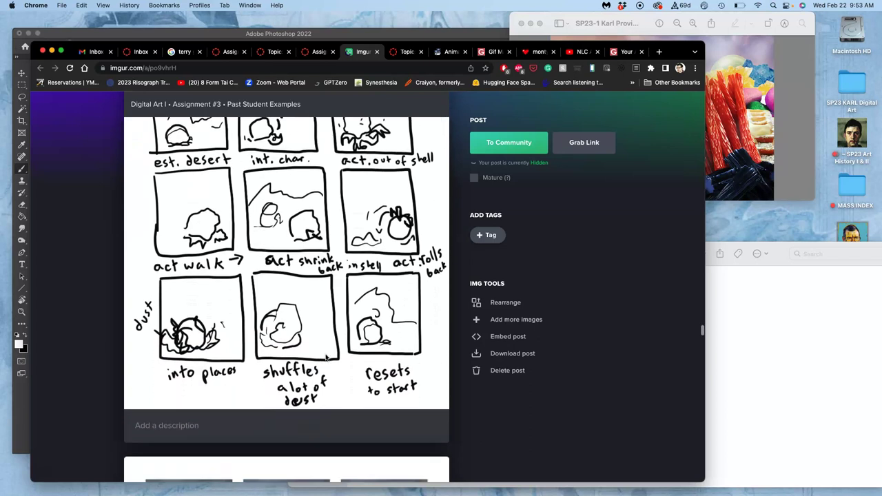
click(255, 262)
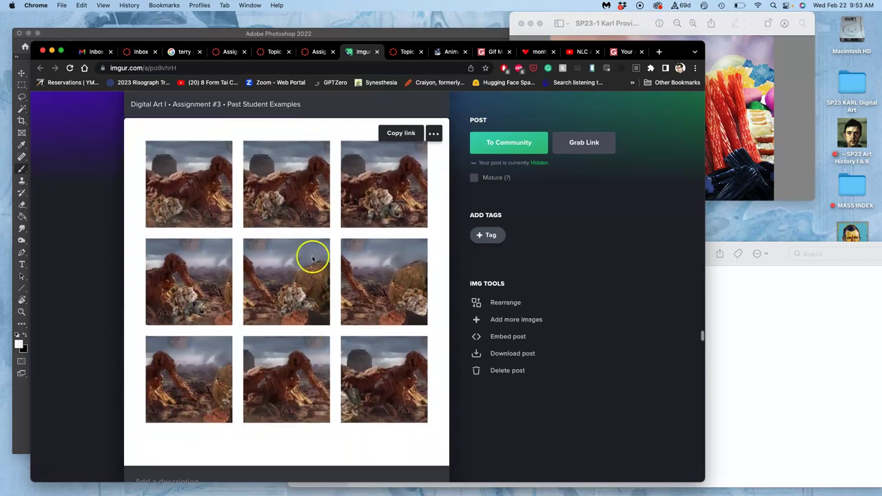
scroll(312, 324, down, 10)
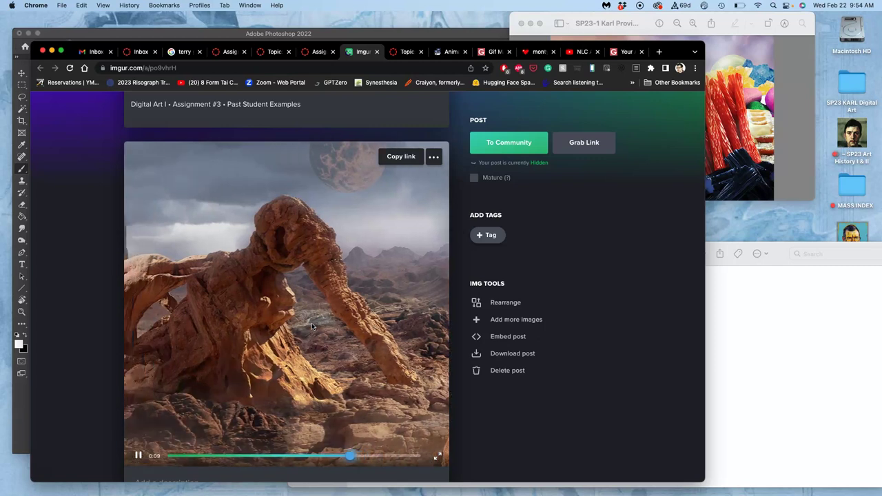
Step: Examine the glowing jungle deer example's nine-keyframe sketch, refined storyboard and waterfall animation
scroll(312, 326, down, 10)
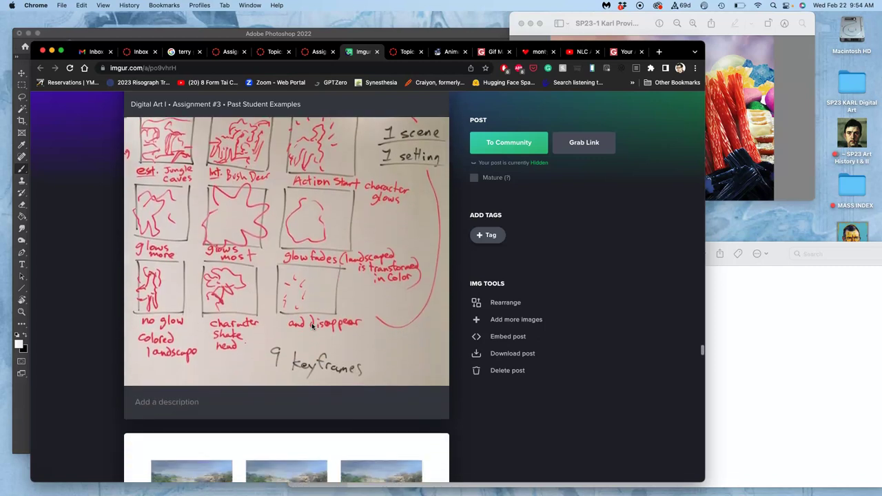
scroll(311, 326, down, 5)
scroll(311, 326, up, 1)
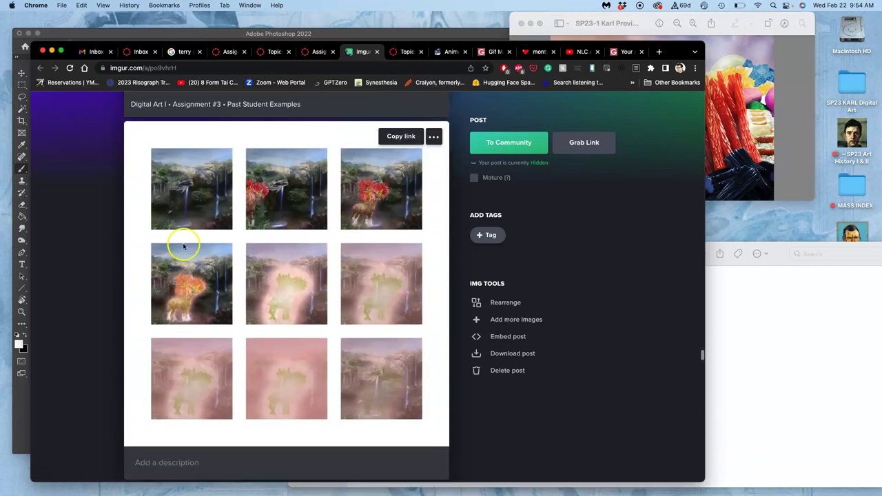
scroll(282, 312, down, 5)
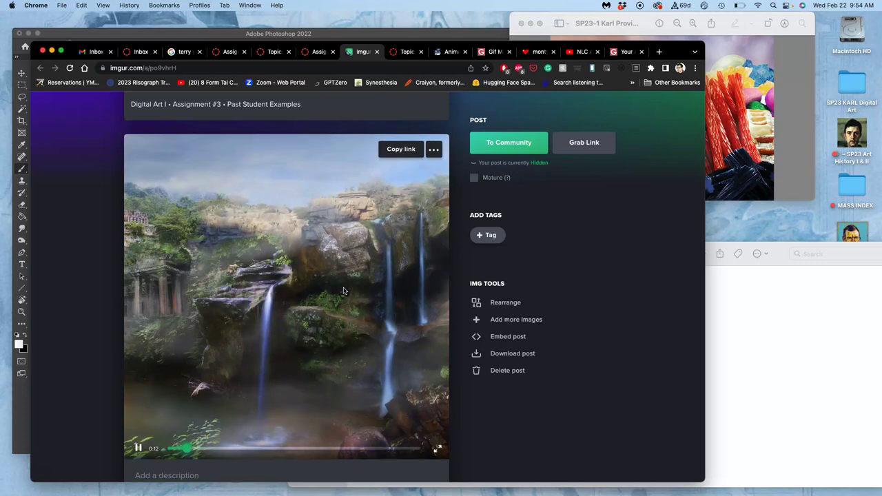
Step: Examine the dark forest creature example's refined storyboard and play through its rainy log-scene animation
scroll(343, 291, down, 15)
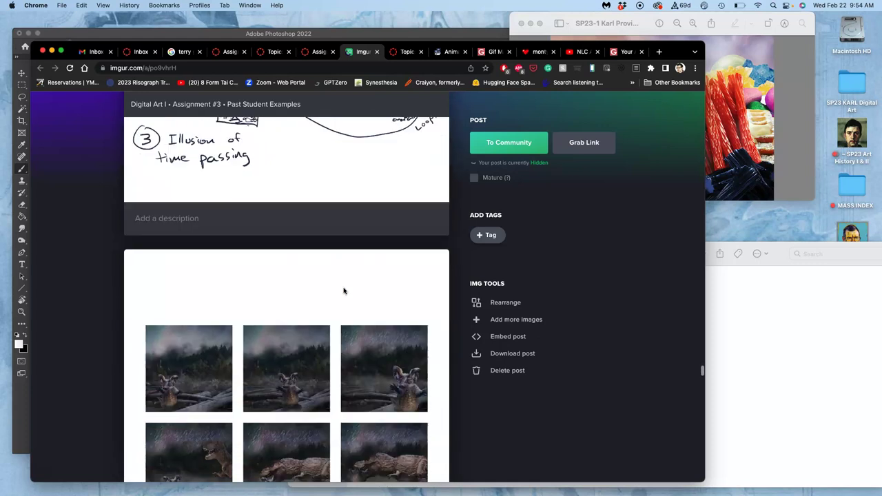
scroll(344, 291, down, 10)
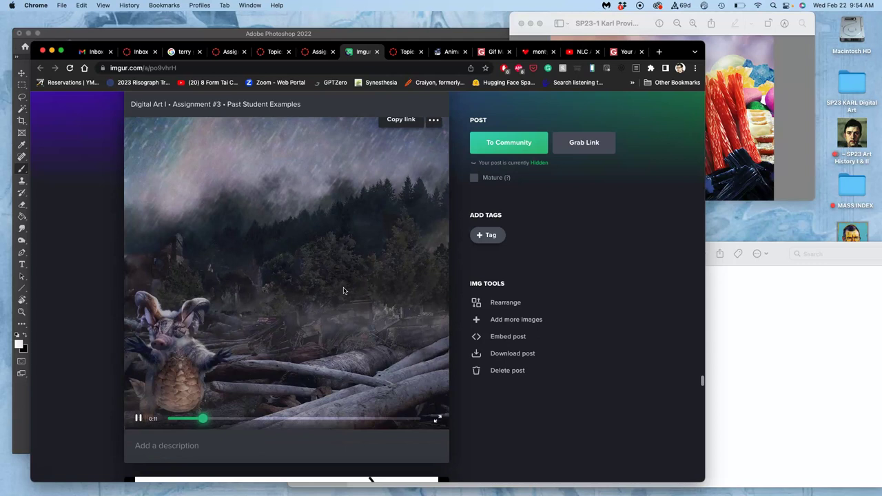
scroll(344, 291, up, 3)
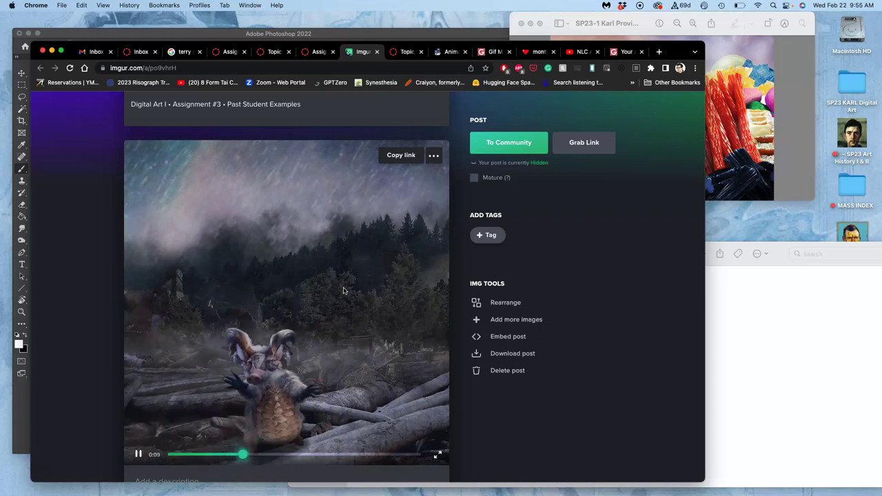
Step: Examine the water tower example's rough storyboard and its snowy mountain animation
scroll(343, 290, down, 15)
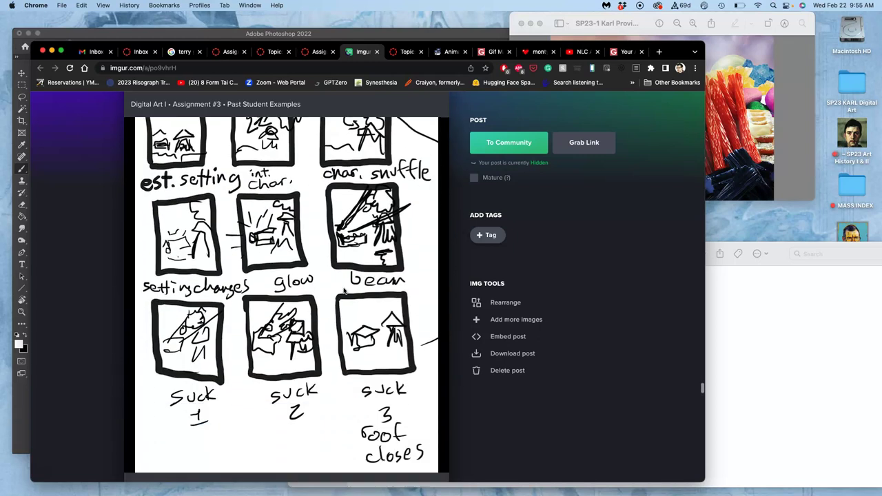
scroll(343, 290, up, 10)
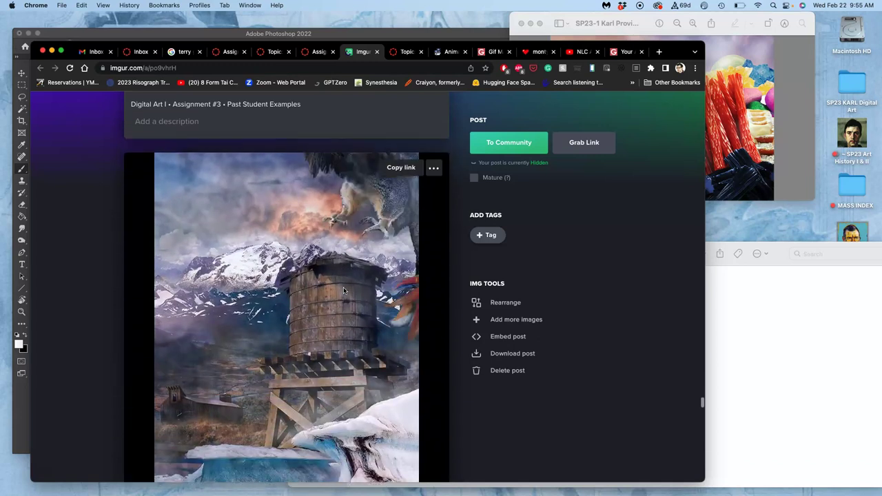
scroll(343, 290, up, 2)
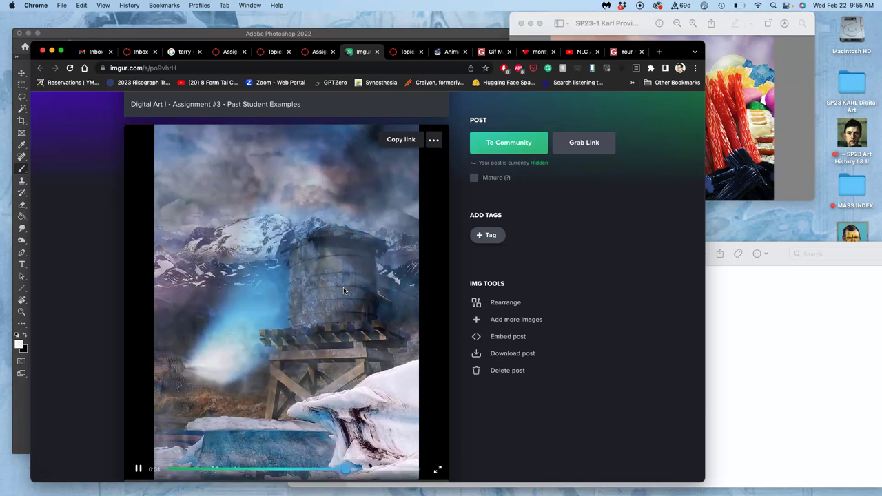
Step: Examine the icy shoreline example's refined nine-frame storyboard and its finished animation
scroll(344, 290, down, 10)
scroll(343, 290, down, 15)
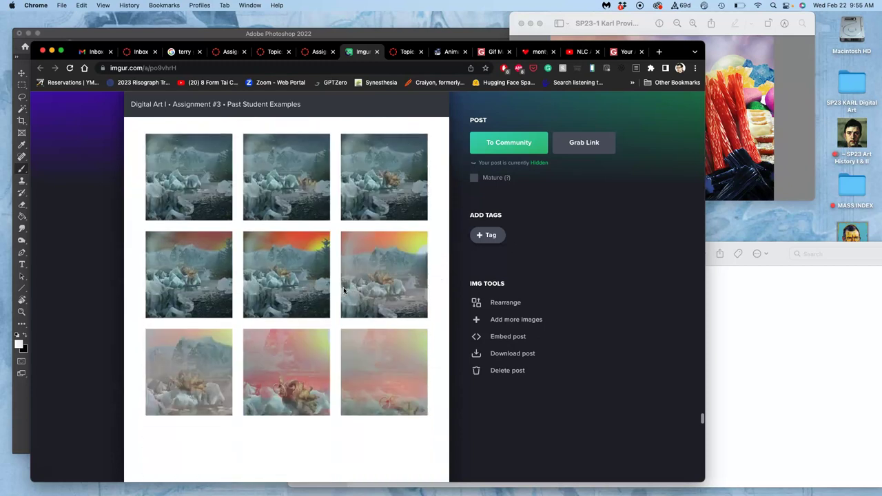
scroll(343, 290, down, 10)
scroll(343, 290, up, 3)
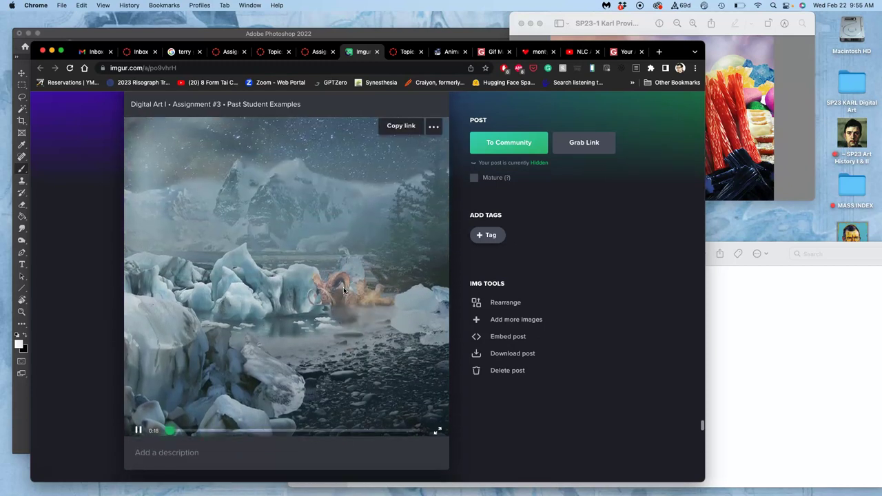
scroll(343, 290, up, 2)
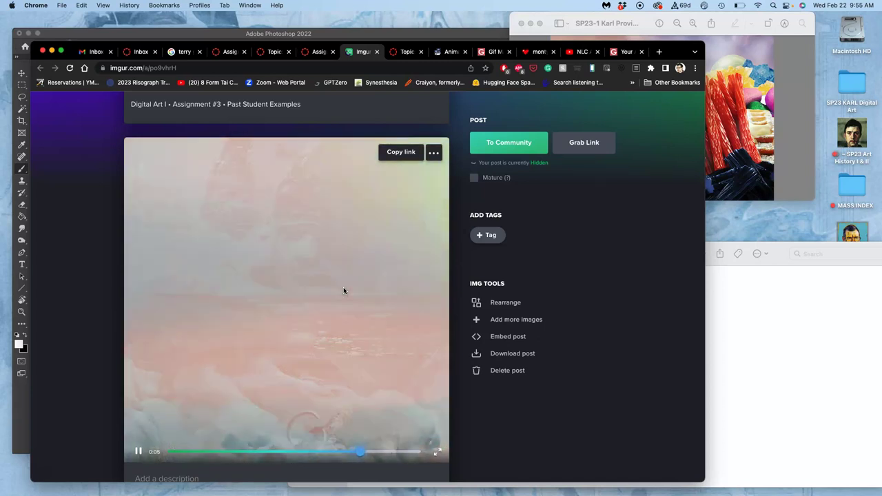
Step: Examine the swamp creature example's sketch and animation, the colourful nine-frame storyboard, and the final pixel-character storm animation
scroll(343, 290, down, 15)
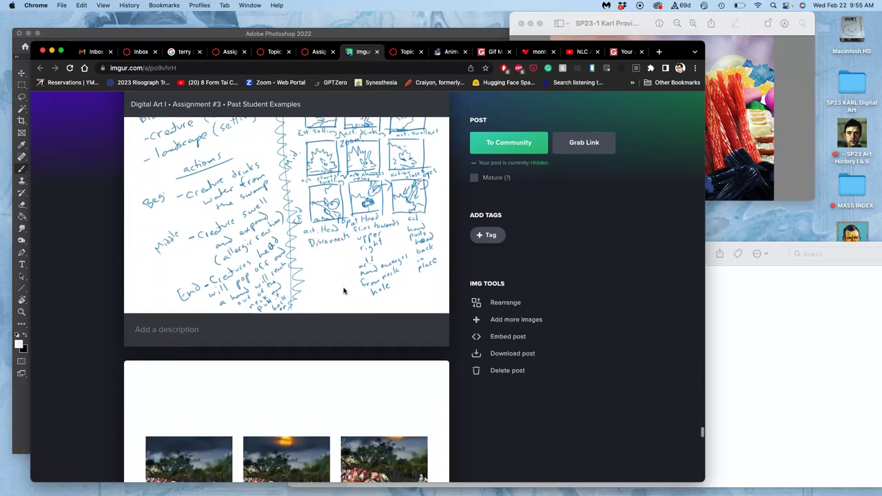
scroll(343, 290, down, 5)
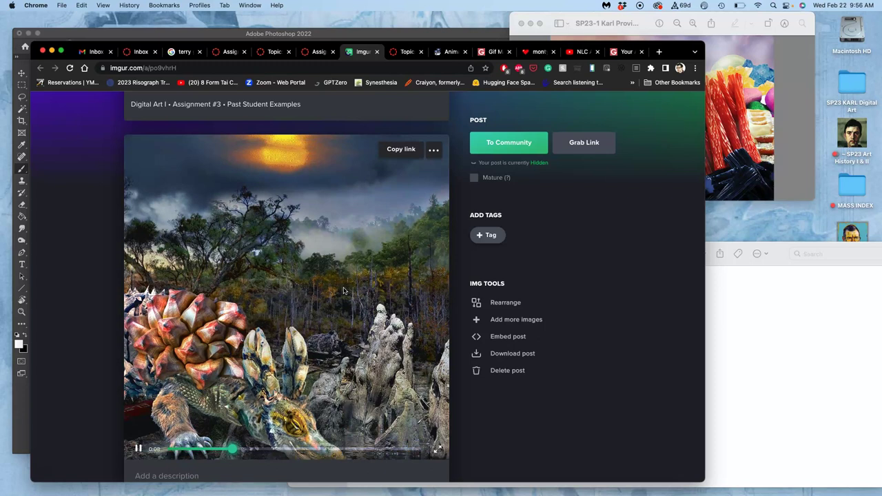
scroll(343, 290, down, 10)
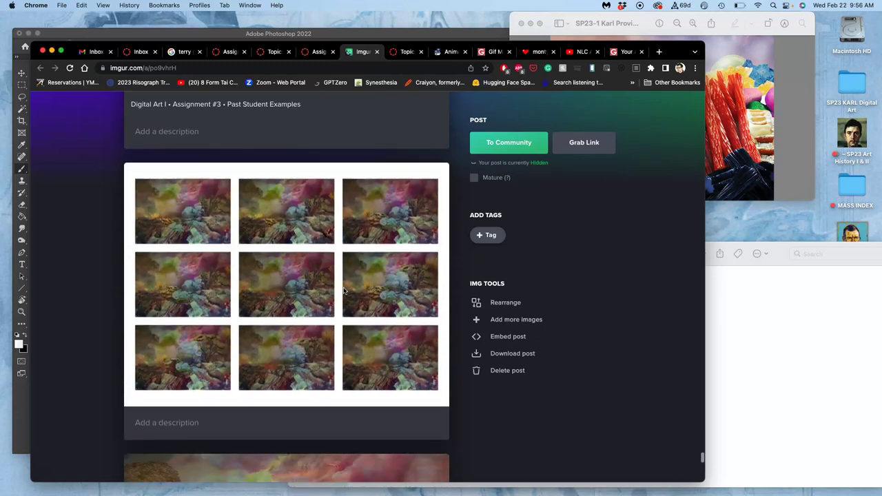
scroll(344, 290, down, 15)
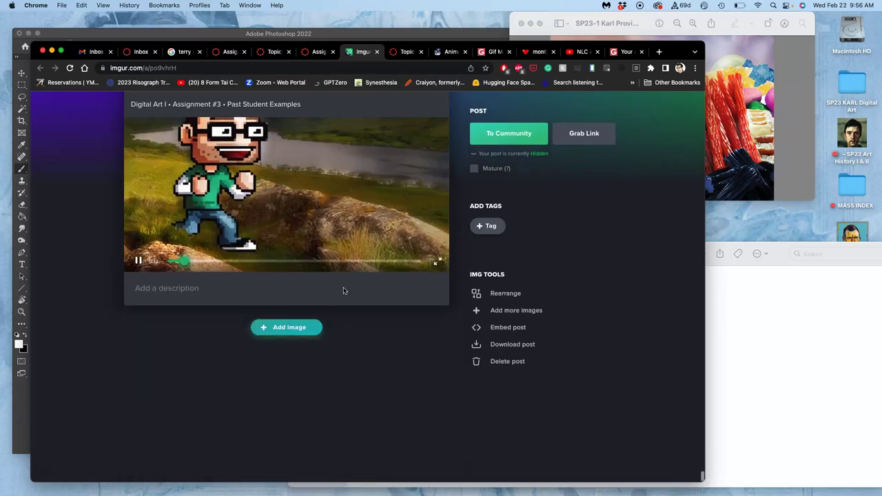
scroll(344, 290, up, 3)
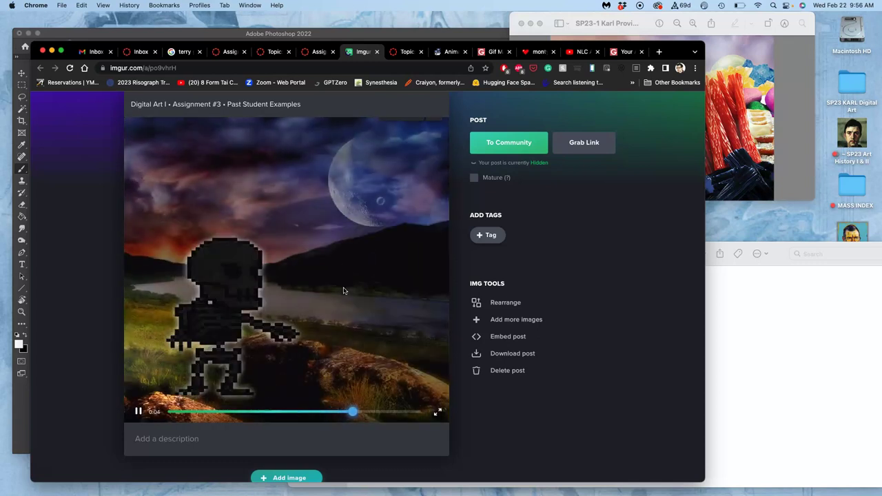
Step: Review the examples again in reverse, from the lightning-strike sketch back to the icy shoreline's refined storyboard and rough nine-frame sketch
scroll(357, 277, down, 12)
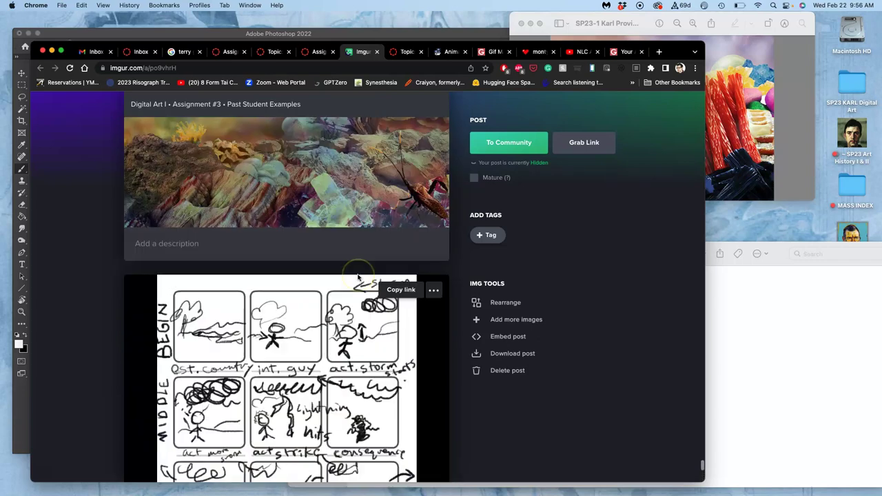
scroll(358, 278, up, 8)
scroll(358, 277, down, 10)
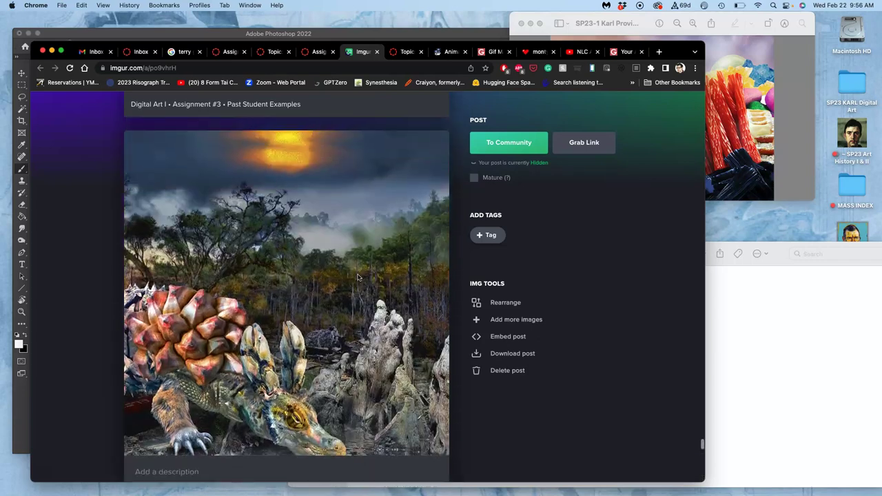
scroll(358, 277, up, 10)
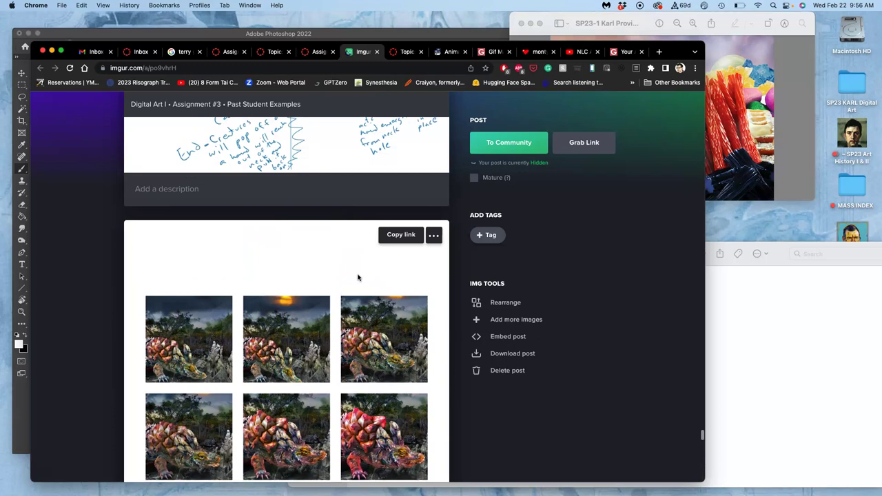
scroll(358, 277, up, 3)
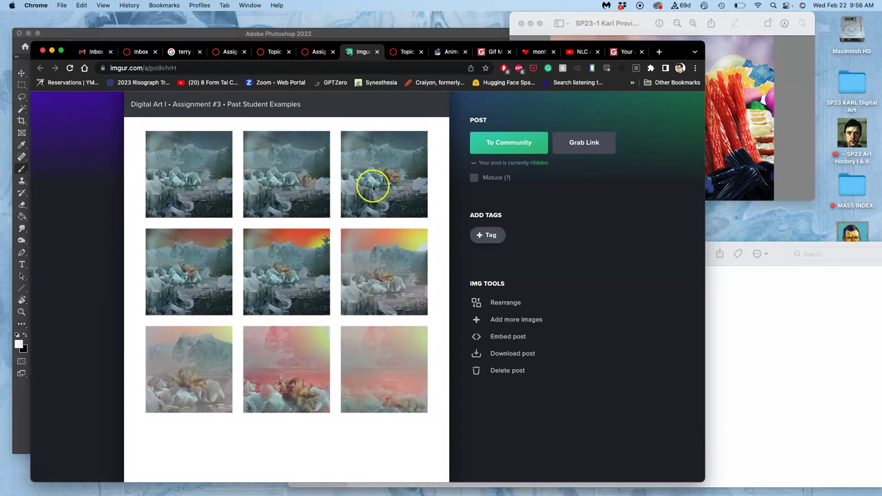
scroll(317, 310, up, 2)
scroll(317, 311, up, 8)
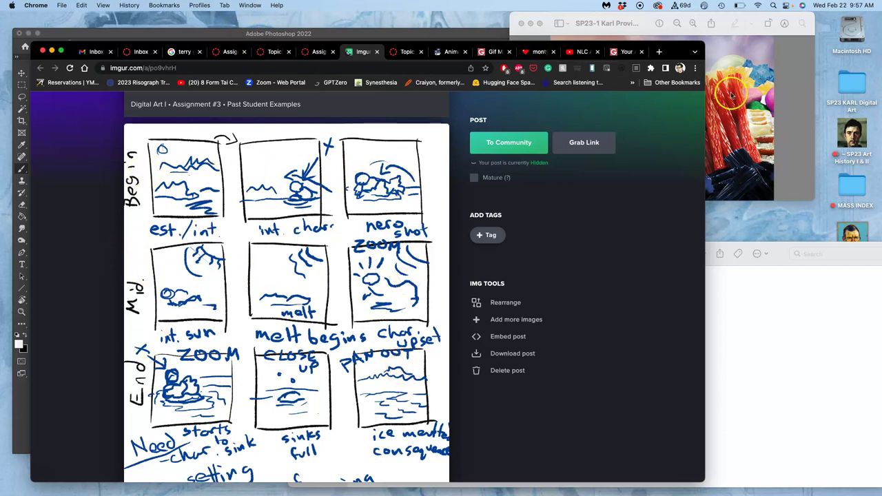
Step: Switch to the Photoshop storyboard template with the candy-landscape creature image visible alongside, and set up a black brush at 7 px
click(746, 112)
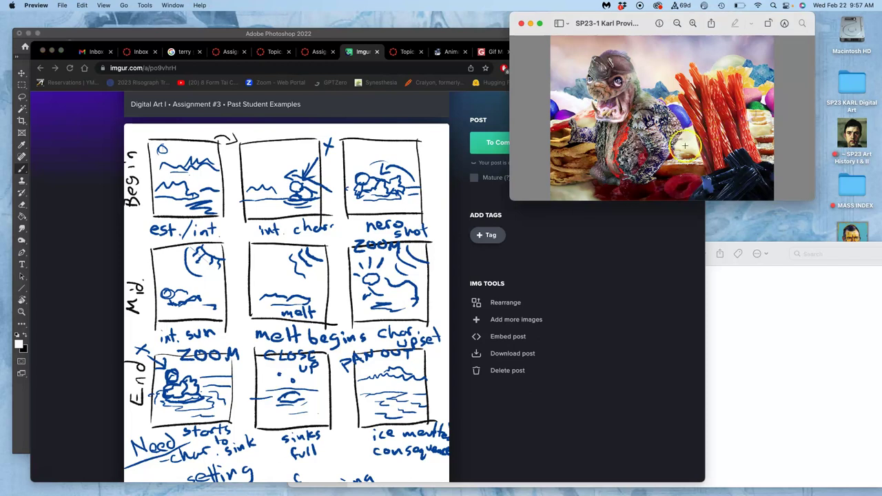
click(197, 34)
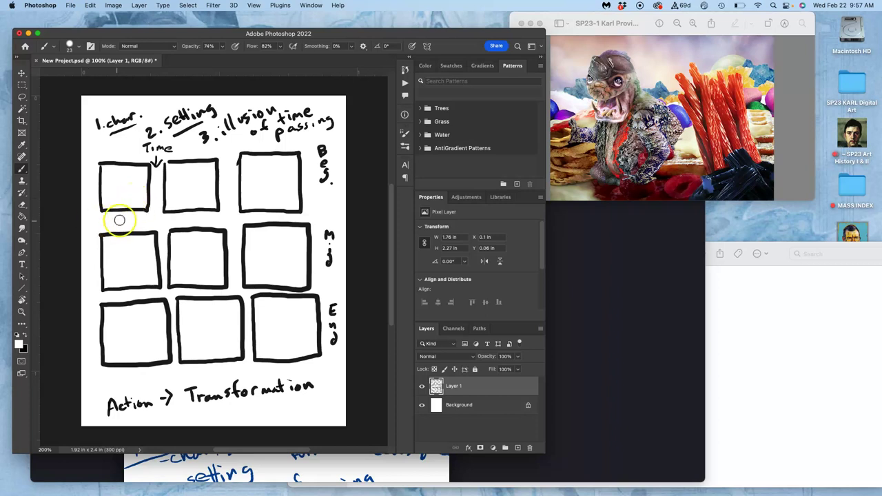
key(super+equal)
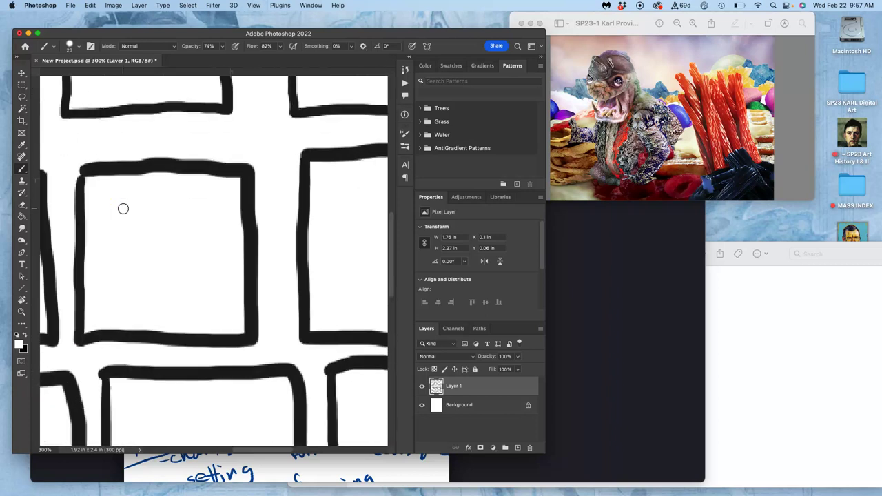
scroll(123, 209, up, 5)
scroll(123, 209, left, 5)
scroll(123, 208, down, 3)
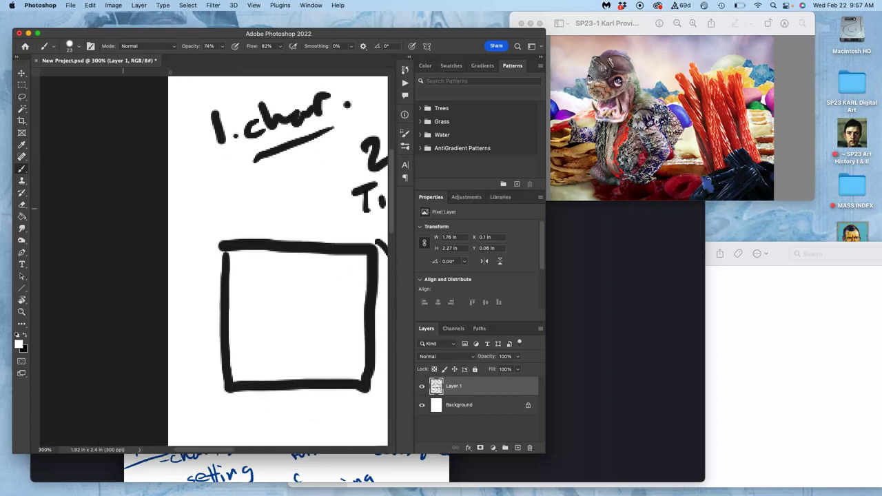
scroll(123, 208, right, 2)
scroll(123, 209, up, 4)
scroll(123, 209, right, 2)
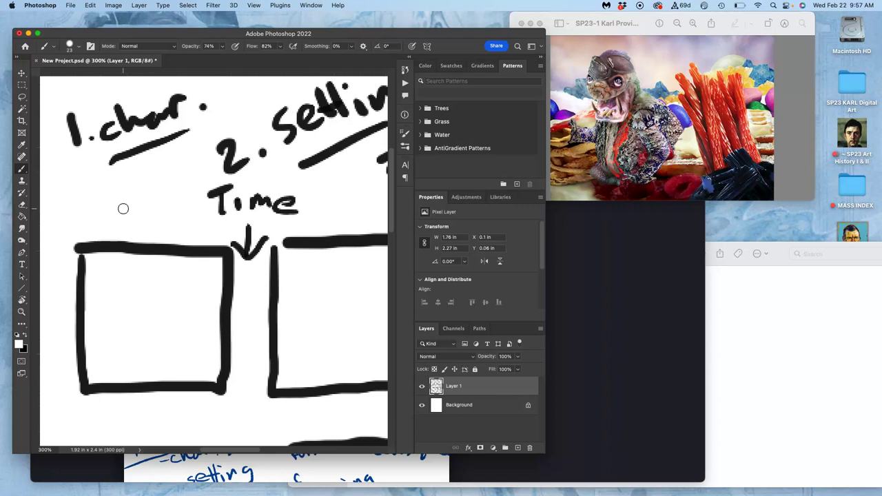
scroll(123, 209, down, 2)
scroll(122, 209, up, 1)
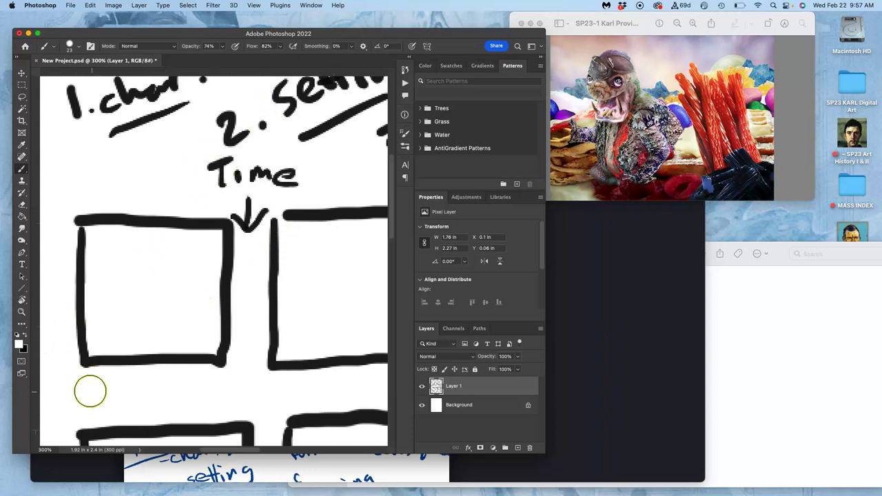
click(16, 335)
click(69, 399)
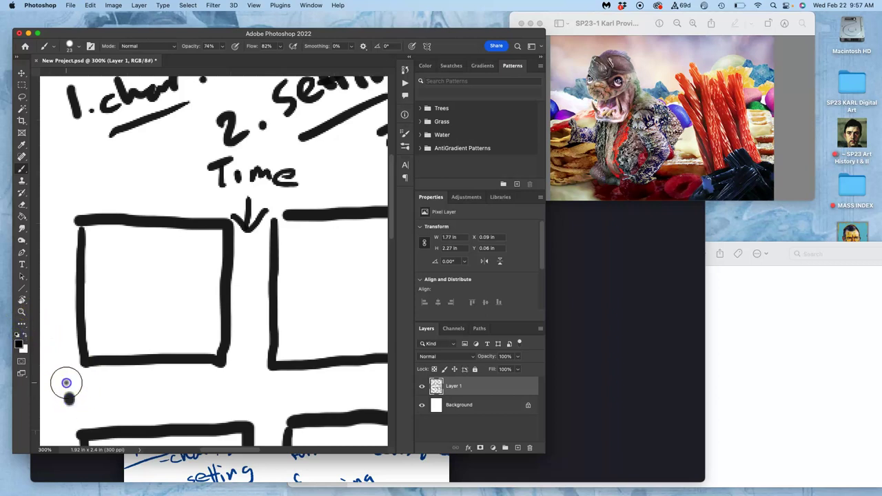
click(72, 45)
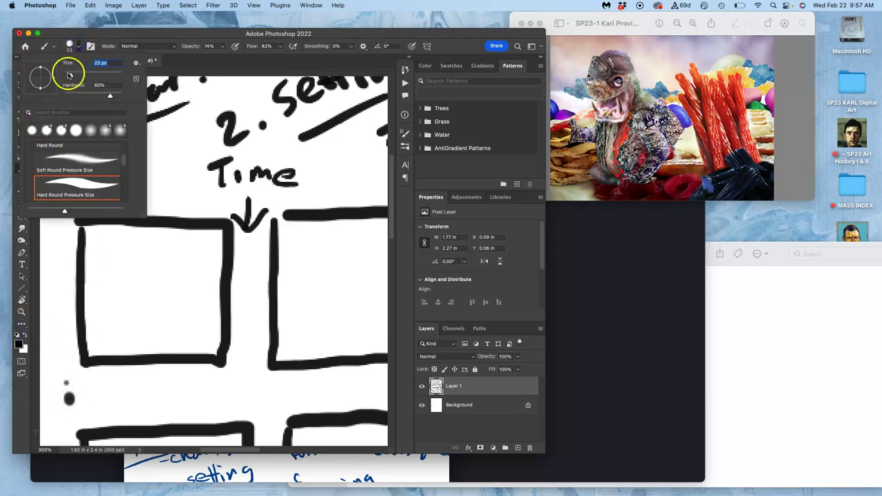
key(Return)
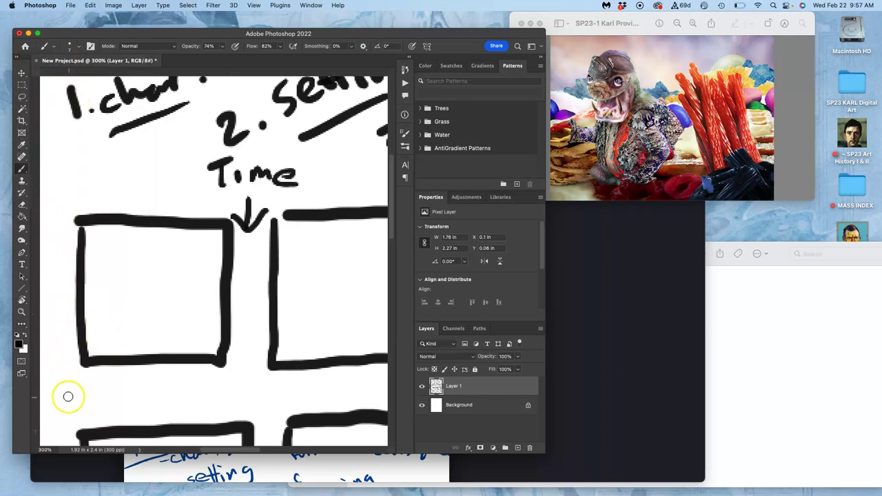
Step: Handwrite "intro. setting" under the first storyboard frame and sketch the licorice bundles and background hills inside it
drag(74, 405, 96, 392)
click(98, 397)
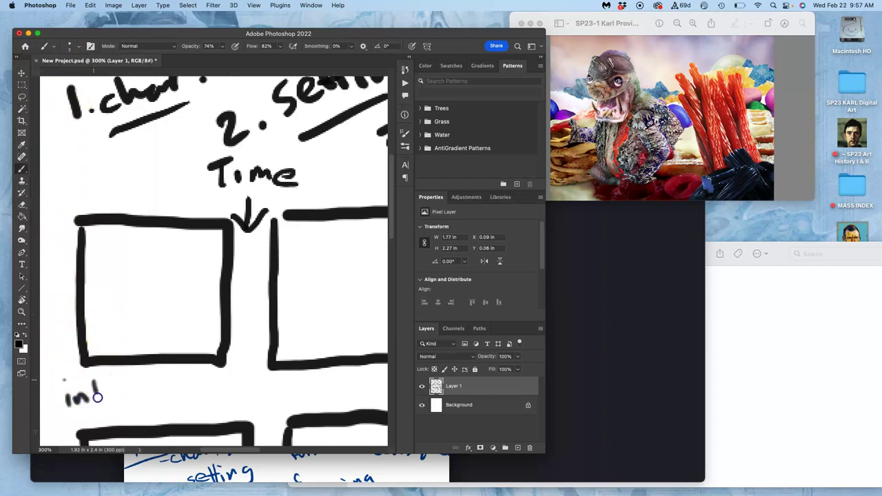
click(135, 397)
click(152, 393)
drag(170, 394, 183, 396)
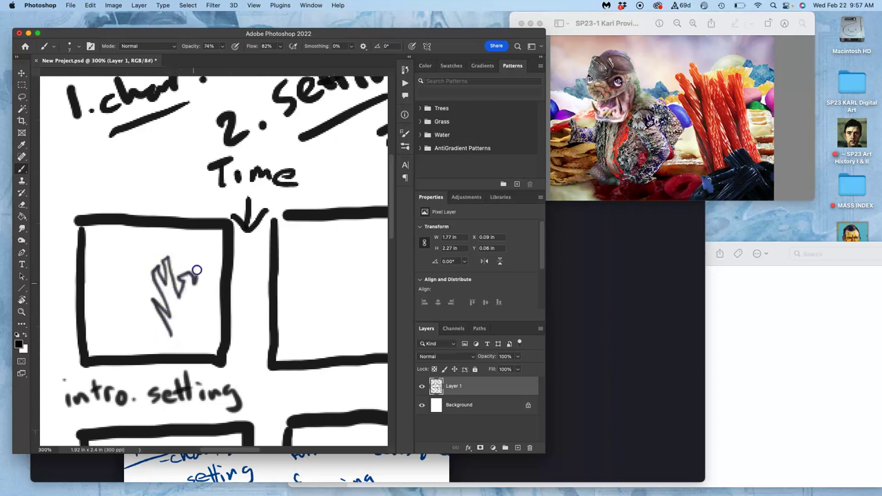
drag(171, 350, 195, 332)
drag(168, 271, 219, 264)
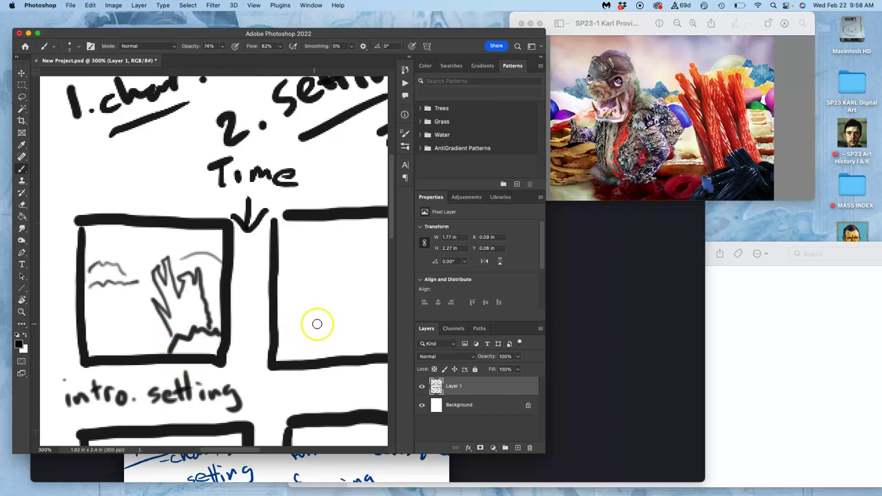
Step: Sketch a larger, closer view of the licorice bundles in the second frame and handwrite "intro. char." beneath it
drag(329, 311, 207, 290)
mouse_move(257, 329)
mouse_down()
mouse_move(268, 306)
mouse_move(308, 300)
mouse_move(261, 311)
mouse_move(243, 270)
mouse_move(259, 275)
mouse_move(256, 236)
mouse_up()
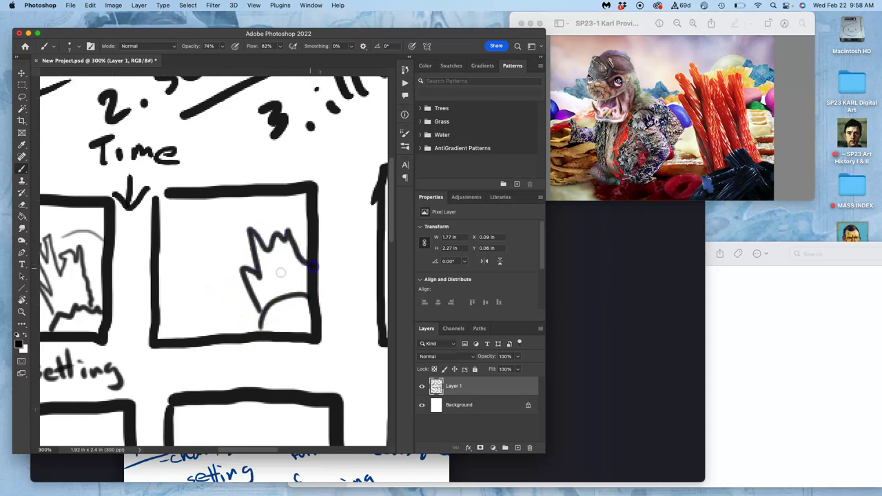
drag(239, 309, 293, 302)
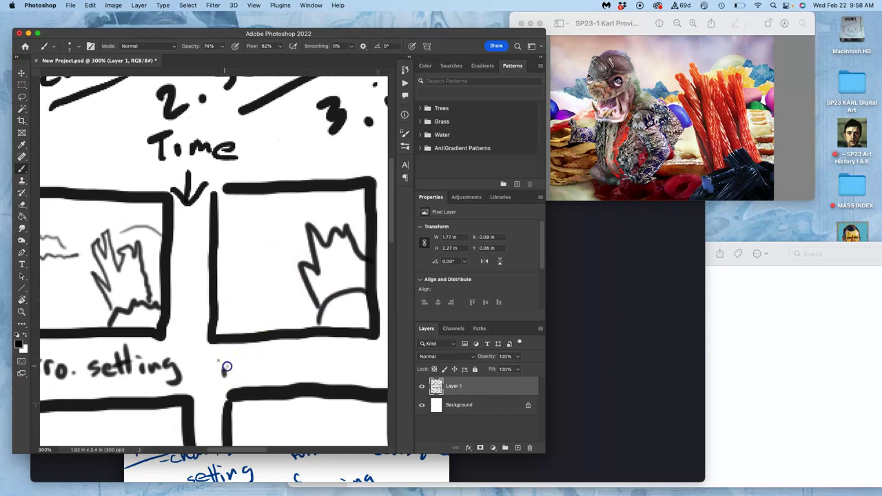
click(298, 361)
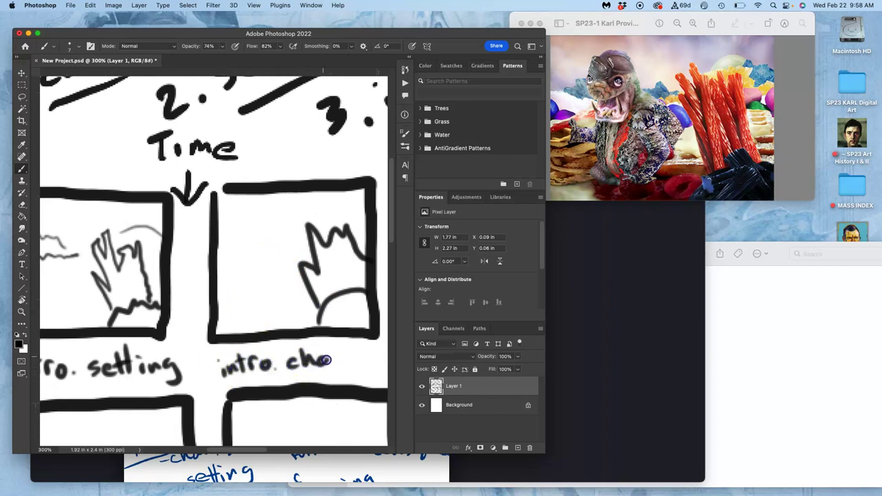
mouse_move(350, 364)
mouse_down()
mouse_move(292, 275)
mouse_move(216, 236)
mouse_move(279, 331)
mouse_move(302, 348)
mouse_up()
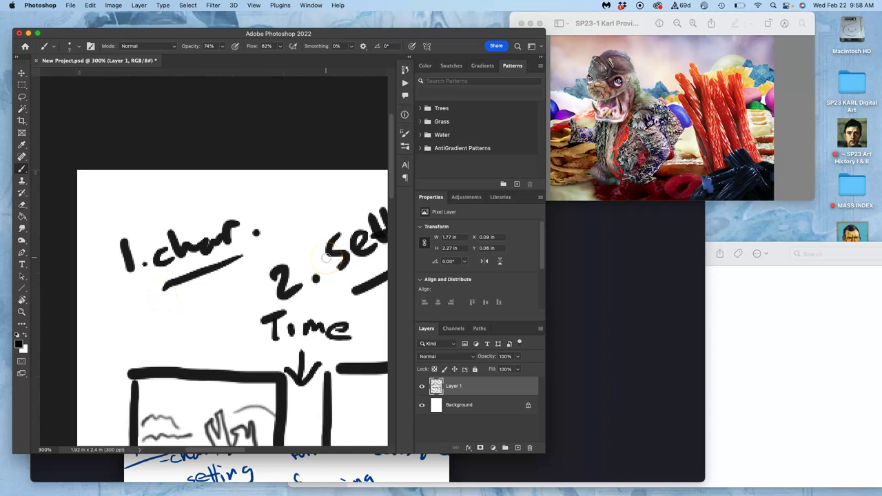
drag(393, 262, 273, 205)
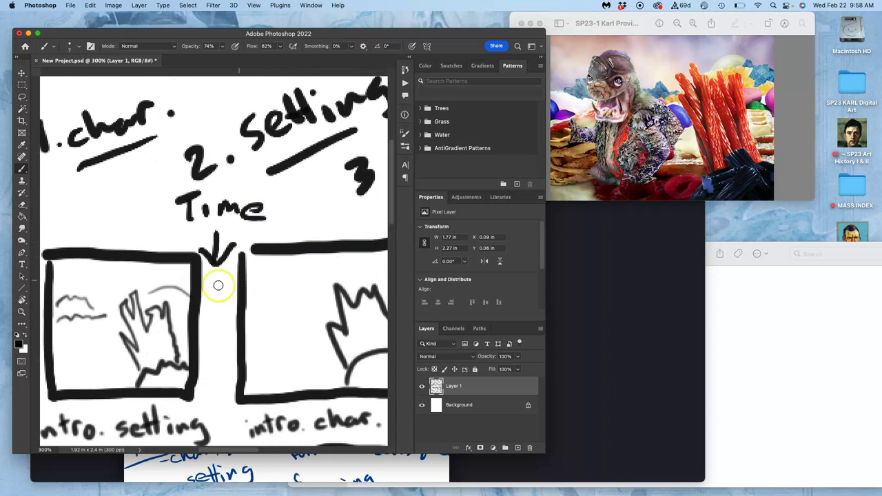
mouse_move(159, 318)
mouse_down()
mouse_move(163, 327)
mouse_move(158, 311)
mouse_move(151, 331)
mouse_up()
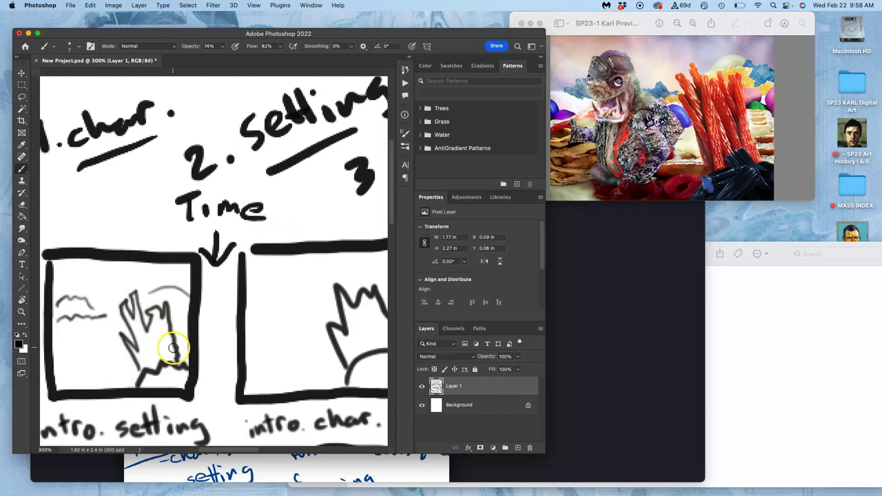
drag(159, 360, 171, 361)
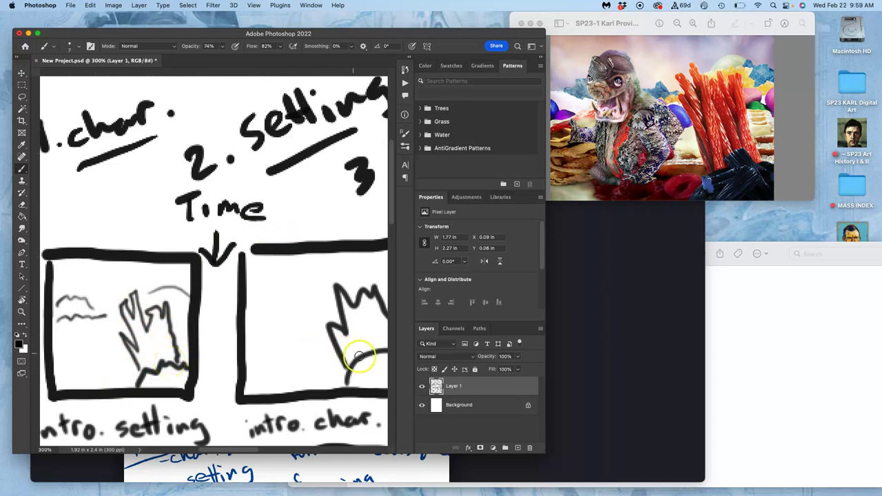
Step: Draw the creature beside the licorice in the second frame, adding ground lines, a small crown and emphasis marks around its head
mouse_move(332, 335)
mouse_down()
mouse_move(324, 324)
mouse_move(269, 311)
mouse_up()
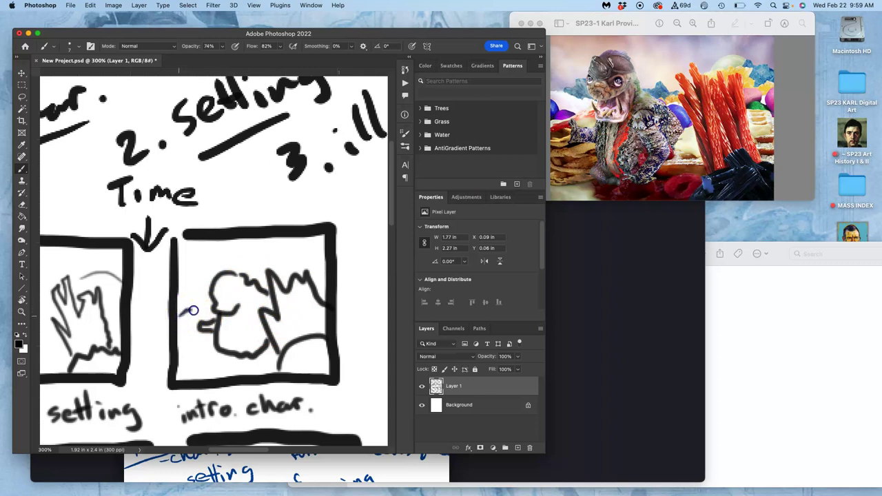
drag(178, 355, 265, 358)
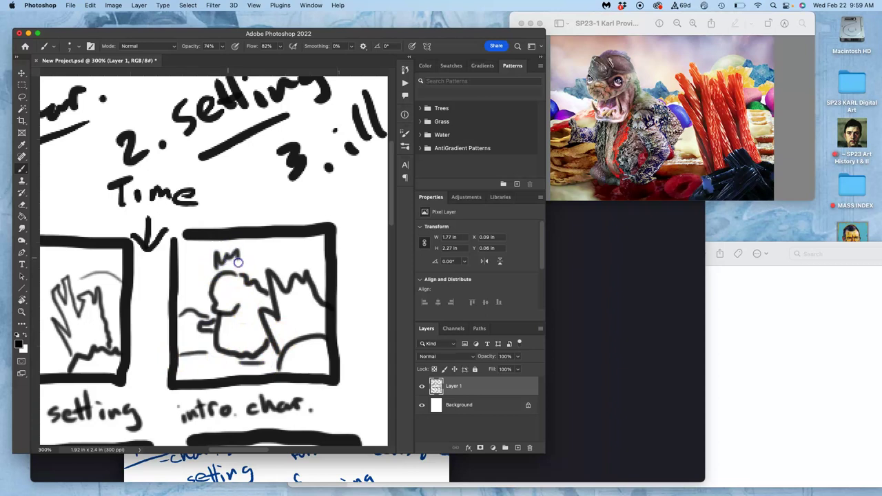
mouse_move(255, 251)
mouse_down()
mouse_move(250, 261)
mouse_move(263, 264)
mouse_up()
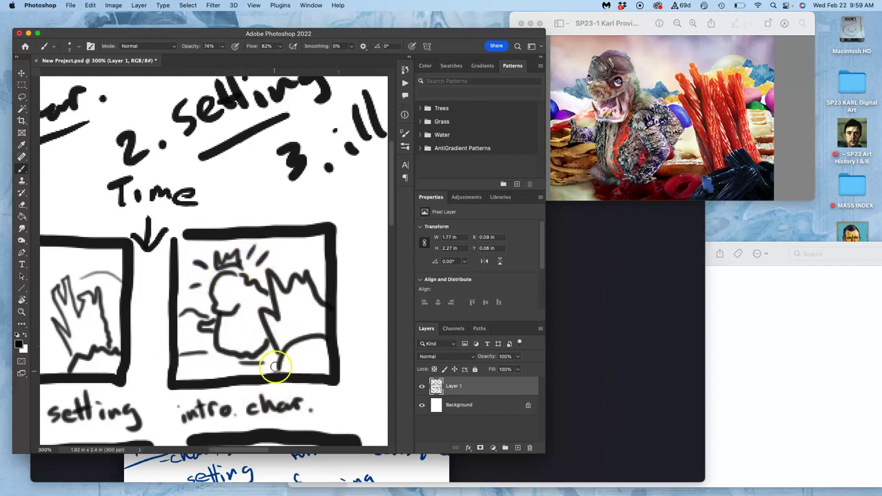
Step: Draw the creature turning toward the licorice in the third frame, with a curved turn arrow, an open mouth and an arm
mouse_move(286, 311)
mouse_down()
mouse_move(144, 296)
mouse_move(124, 272)
mouse_move(136, 259)
mouse_up()
mouse_move(271, 268)
mouse_down()
mouse_move(167, 266)
mouse_move(223, 260)
mouse_move(257, 237)
mouse_move(320, 267)
mouse_up()
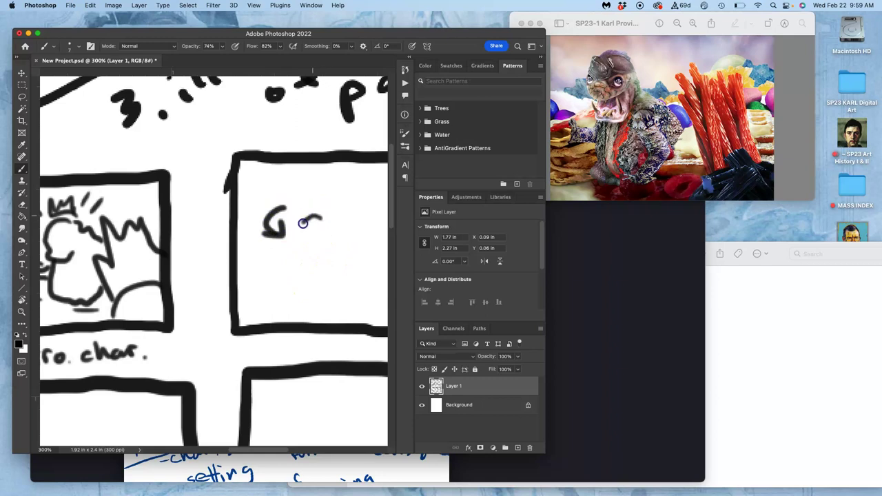
drag(320, 241, 312, 257)
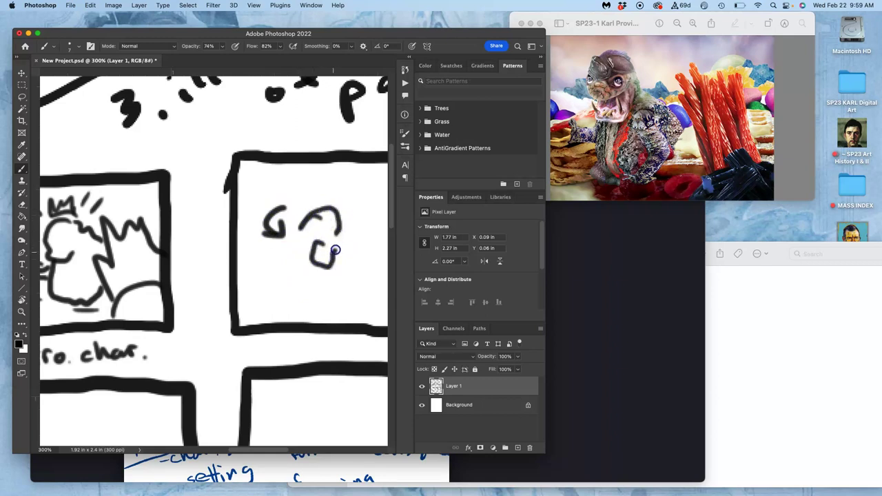
drag(316, 211, 296, 234)
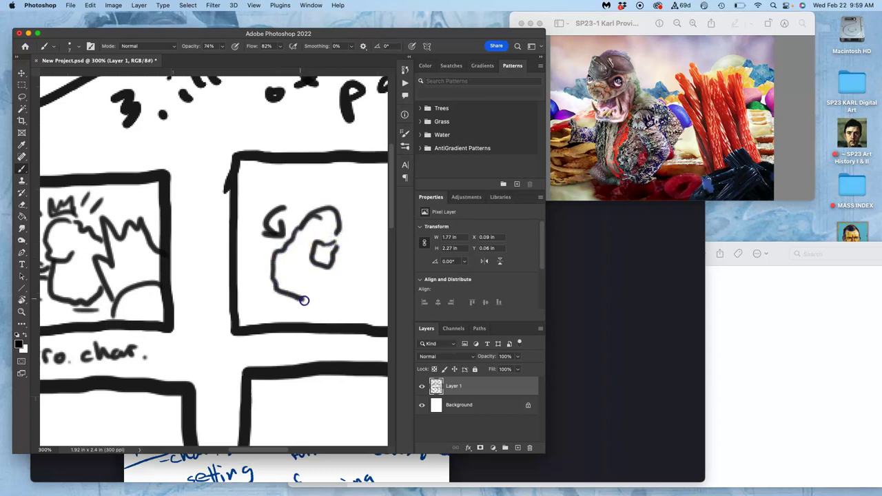
drag(337, 284, 343, 258)
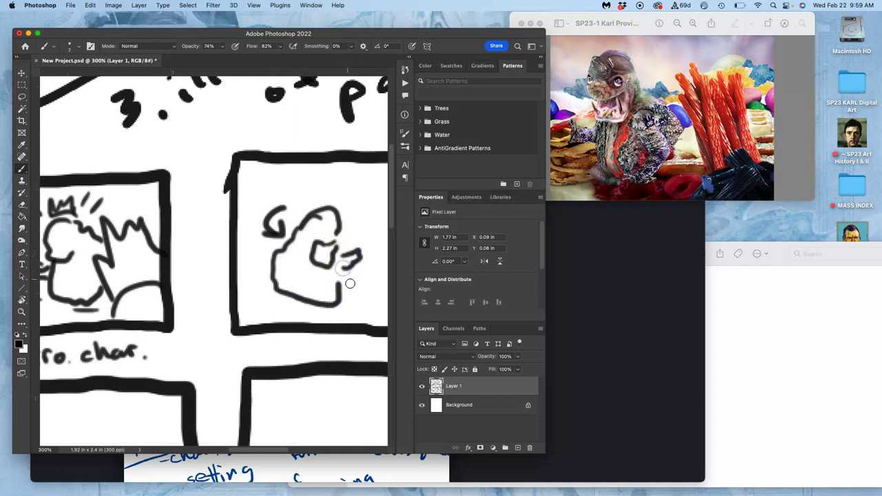
Step: Sketch the licorice bundle, foreground mound and background hill lines around the creature in the third frame
scroll(351, 281, right, 3)
mouse_move(301, 317)
mouse_down()
mouse_move(330, 292)
mouse_move(309, 294)
mouse_up()
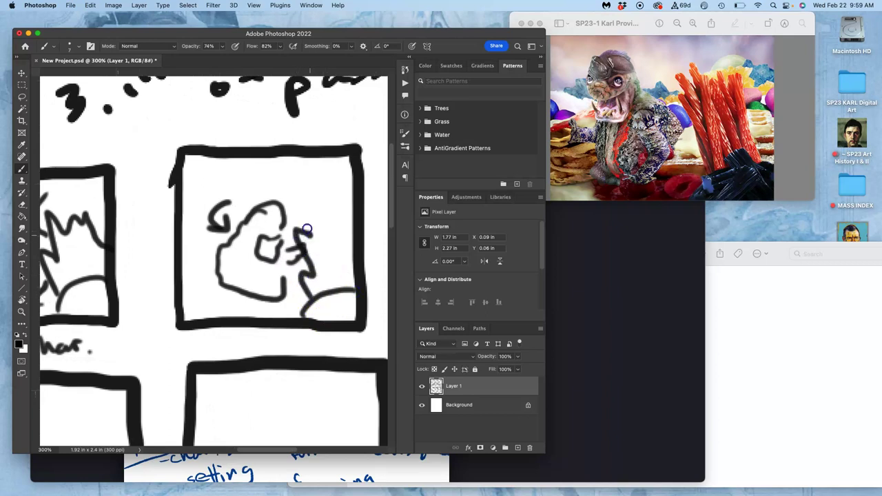
drag(323, 213, 351, 258)
mouse_move(244, 280)
mouse_down()
mouse_move(197, 248)
mouse_move(213, 253)
mouse_up()
drag(325, 217, 350, 220)
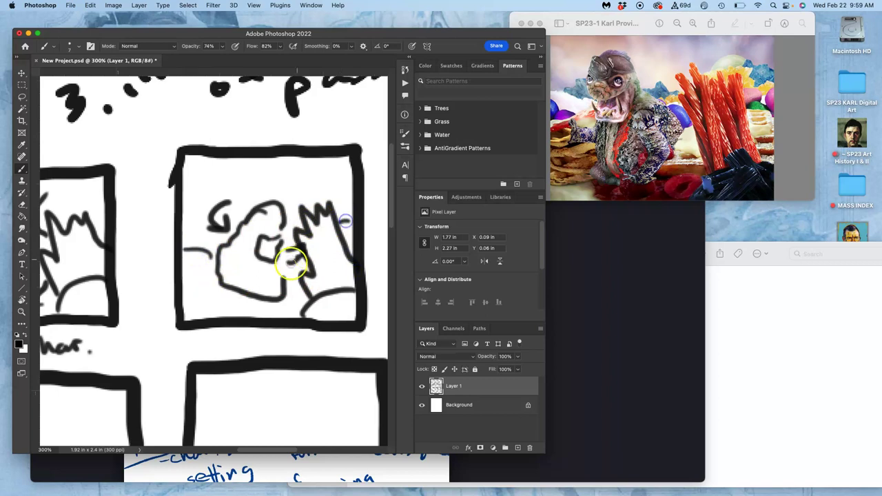
Step: Handwrite "act. turns to eat tree" beneath the third frame
scroll(291, 312, down, 5)
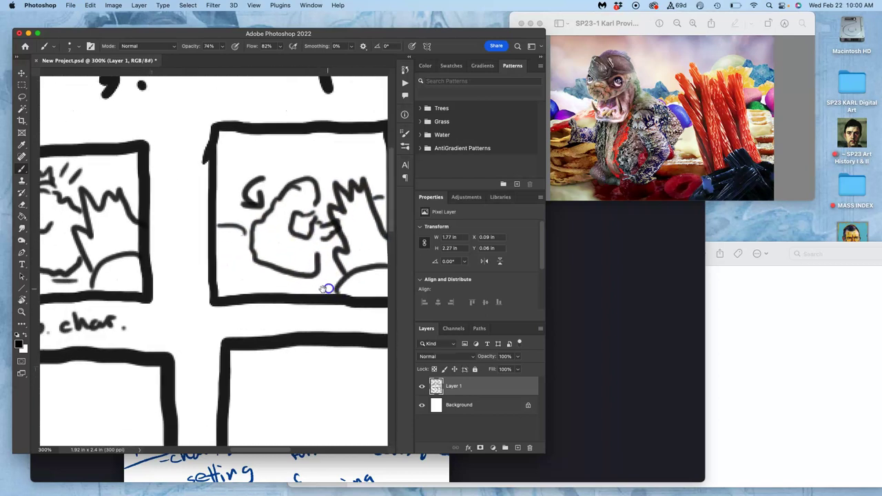
scroll(206, 307, right, 3)
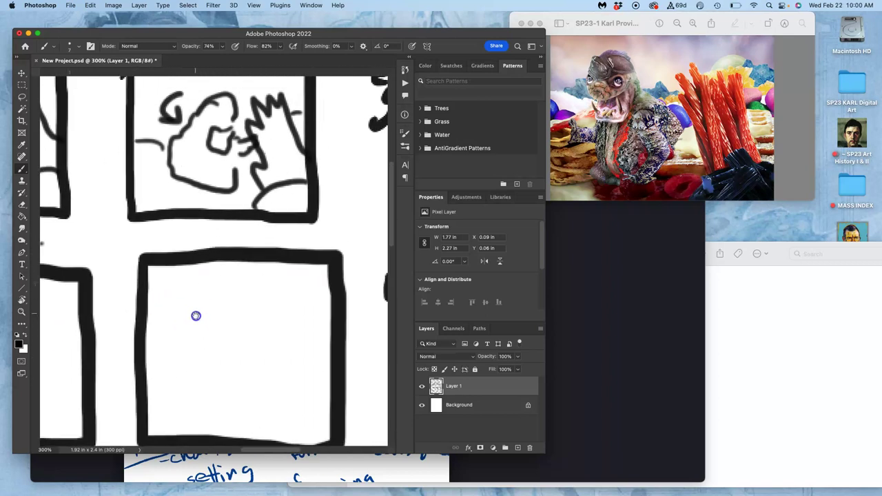
scroll(193, 319, up, 3)
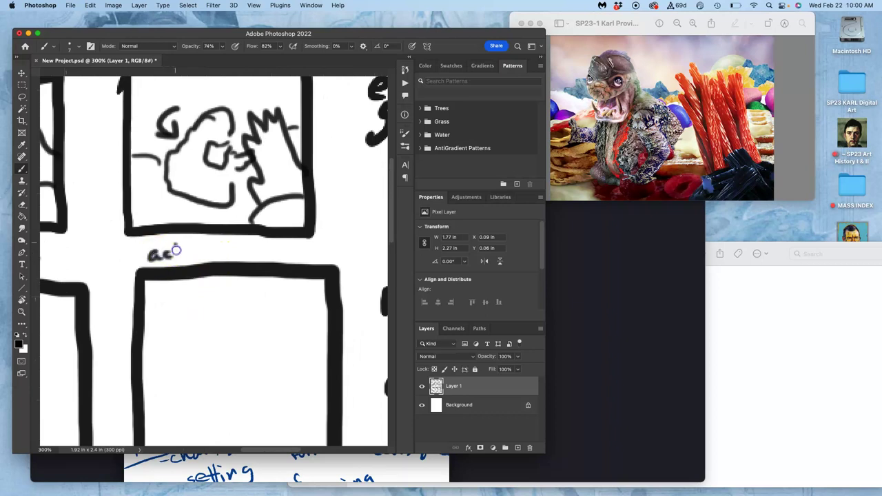
click(188, 254)
mouse_move(205, 243)
mouse_down()
mouse_move(204, 255)
mouse_move(209, 248)
mouse_up()
drag(219, 245, 222, 248)
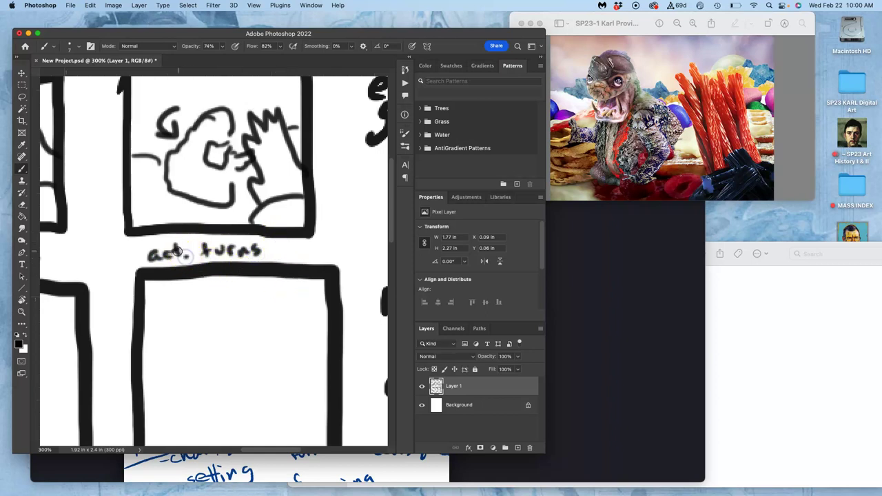
click(195, 275)
mouse_move(291, 253)
mouse_down()
mouse_move(326, 253)
mouse_move(331, 240)
mouse_move(334, 254)
mouse_move(347, 236)
mouse_move(353, 252)
mouse_move(380, 231)
mouse_up()
Step: Sketch the creature pulling in the licorice tree in the fourth frame and handwrite "act. tree gets sucked" beneath it
mouse_move(262, 290)
mouse_down()
mouse_move(239, 276)
mouse_move(366, 305)
mouse_move(311, 359)
mouse_up()
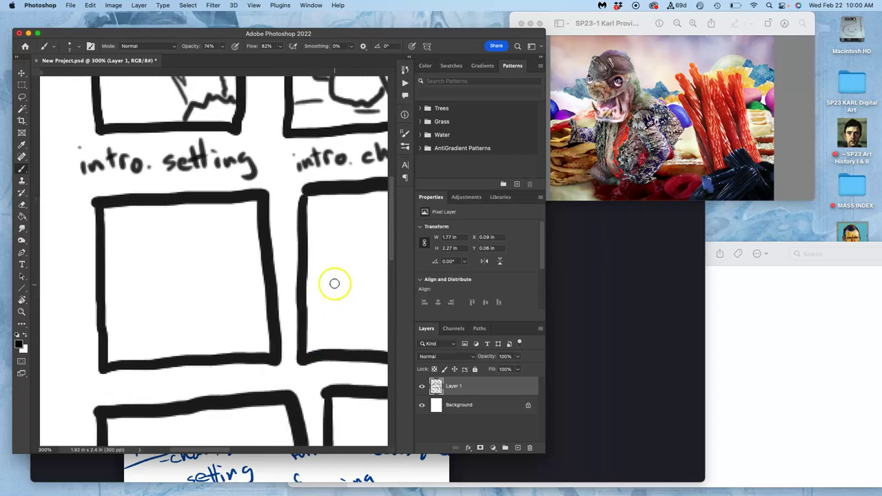
drag(207, 349, 267, 308)
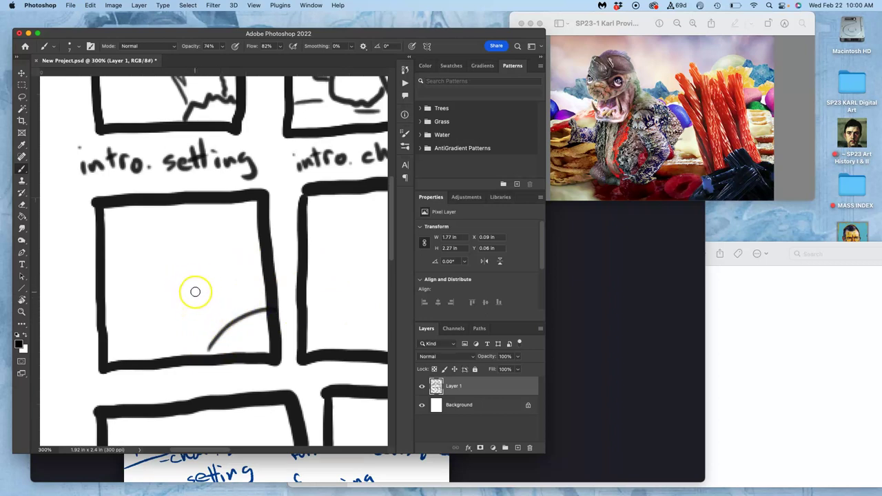
key(super+minus)
key(super+minus)
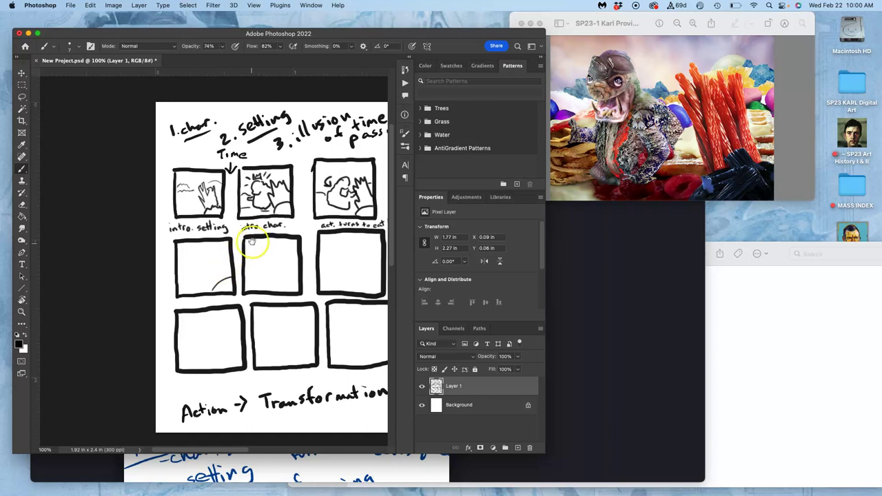
drag(253, 242, 197, 252)
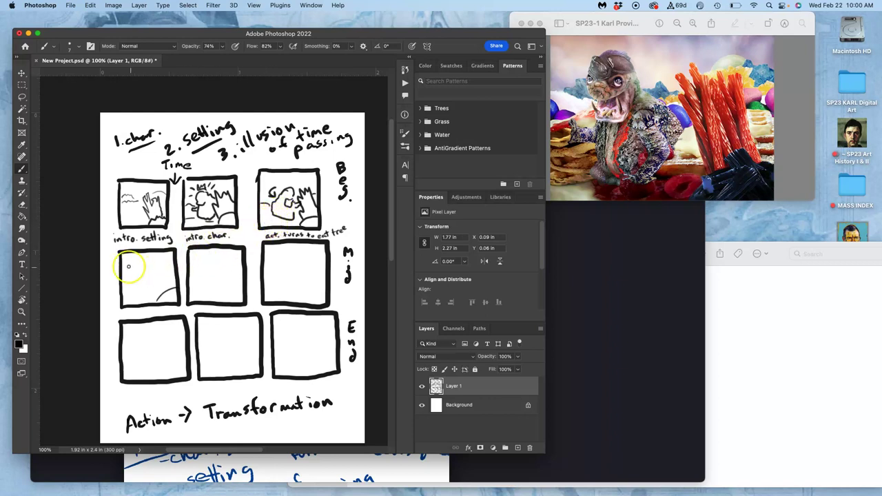
click(158, 290)
mouse_move(171, 295)
mouse_down()
mouse_move(165, 265)
mouse_move(141, 294)
mouse_move(150, 265)
mouse_move(134, 261)
mouse_move(129, 286)
mouse_move(148, 296)
mouse_move(142, 274)
mouse_move(145, 282)
mouse_move(163, 281)
mouse_move(167, 300)
mouse_move(177, 292)
mouse_move(167, 276)
mouse_move(120, 279)
mouse_up()
click(115, 315)
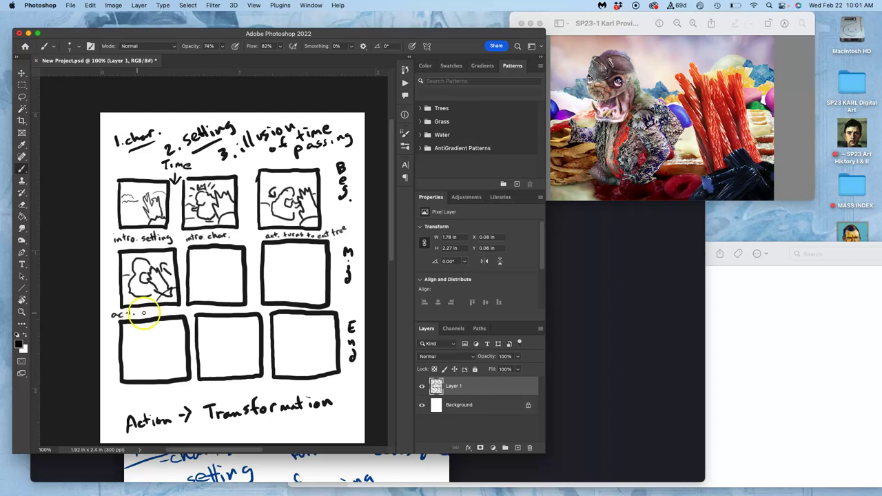
click(141, 315)
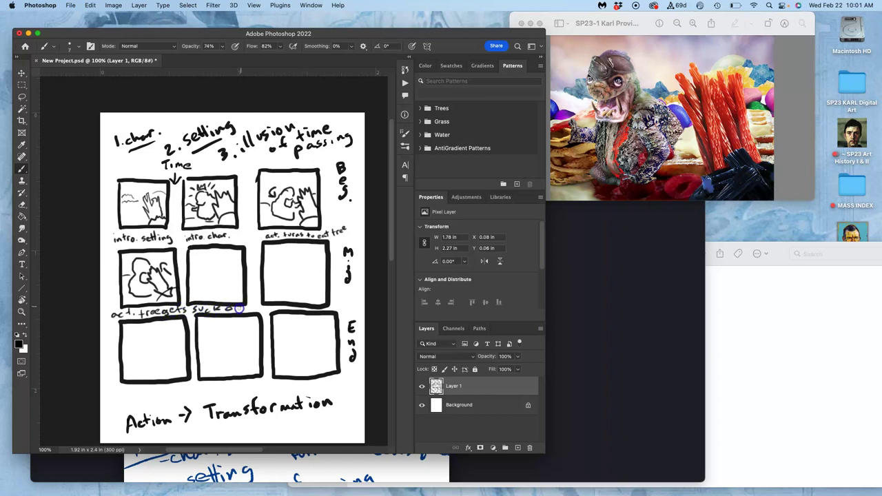
Step: Draw the creature sucking in its surroundings in the fifth and sixth frames, with streaming lines leading into its mouth
mouse_move(221, 294)
mouse_down()
mouse_move(210, 283)
mouse_move(219, 293)
mouse_up()
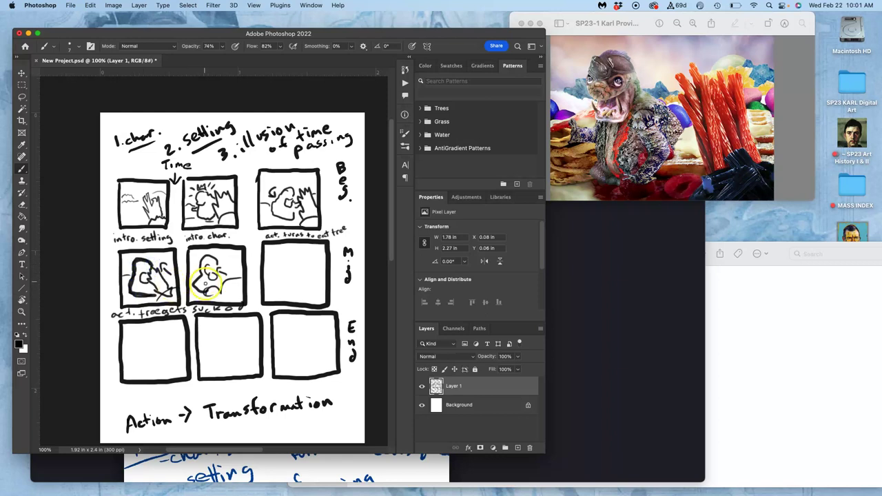
mouse_move(216, 263)
mouse_down()
mouse_move(237, 267)
mouse_move(228, 268)
mouse_move(237, 290)
mouse_move(227, 282)
mouse_move(223, 291)
mouse_move(240, 286)
mouse_move(223, 282)
mouse_move(239, 275)
mouse_move(235, 263)
mouse_move(206, 270)
mouse_up()
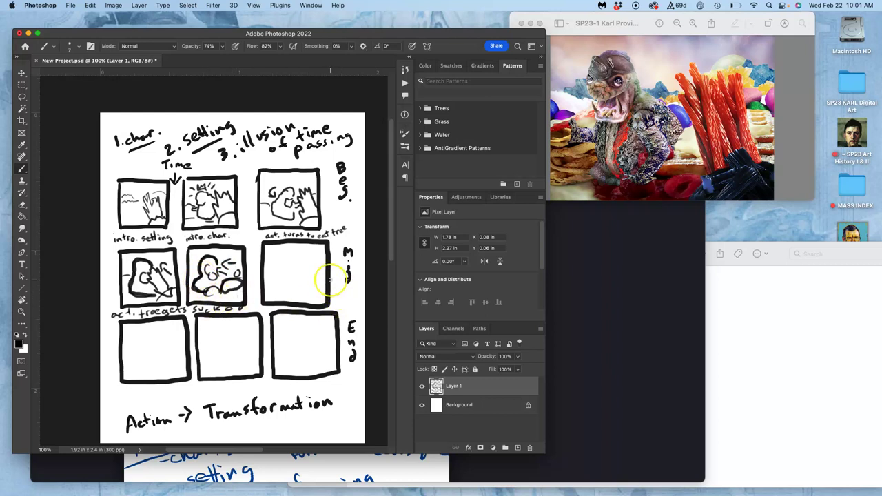
click(293, 257)
drag(292, 270, 294, 272)
click(317, 254)
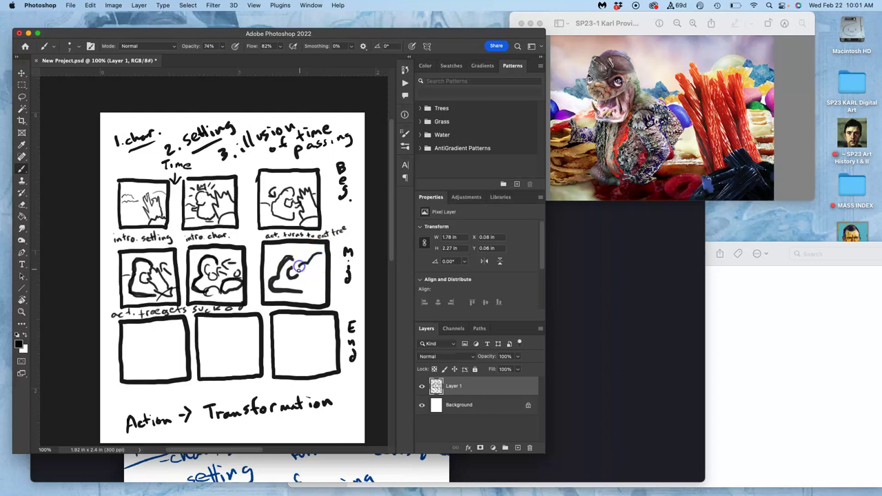
mouse_move(315, 278)
mouse_down()
mouse_move(293, 260)
mouse_move(297, 251)
mouse_move(302, 257)
mouse_move(275, 266)
mouse_up()
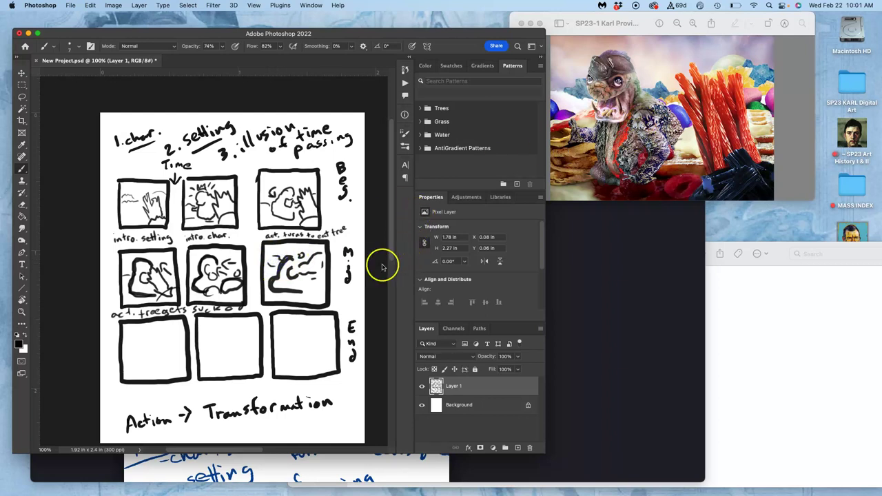
drag(313, 248, 312, 251)
Step: Handwrite "ALL SUCKED" along the lower edge of the sixth frame and draw a curved loop arrow beside the ninth frame
click(274, 297)
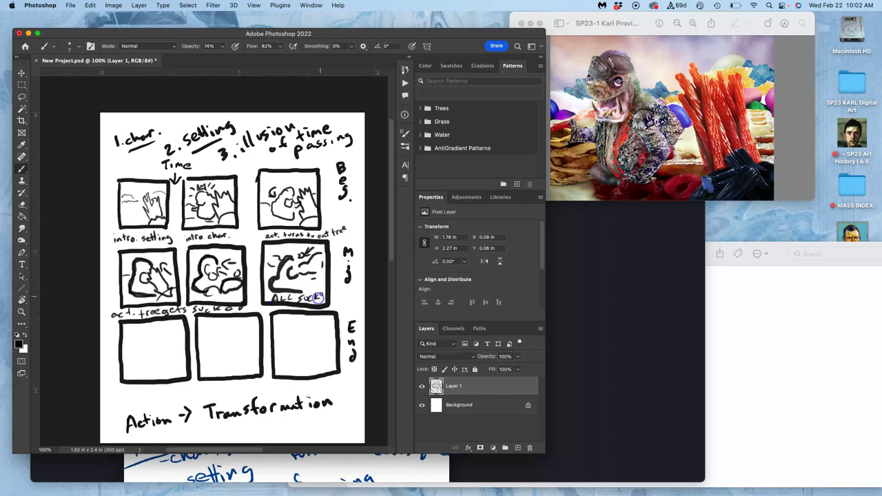
drag(338, 294, 339, 298)
mouse_move(342, 382)
mouse_down()
mouse_move(356, 388)
mouse_move(348, 387)
mouse_up()
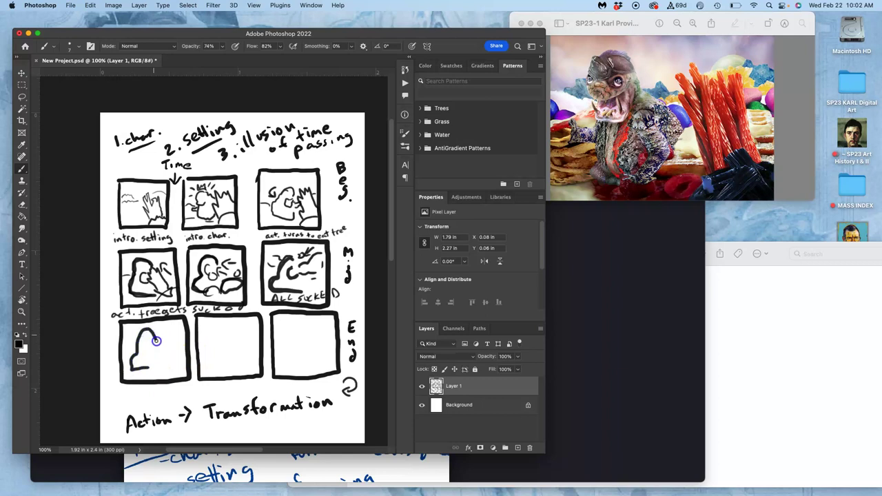
Step: Draw the creature alone in the seventh frame and spewing outward arrows in the eighth, captioning the eighth "vomits"
mouse_move(166, 360)
mouse_down()
mouse_move(141, 358)
mouse_move(144, 341)
mouse_move(152, 350)
mouse_move(131, 346)
mouse_move(170, 337)
mouse_up()
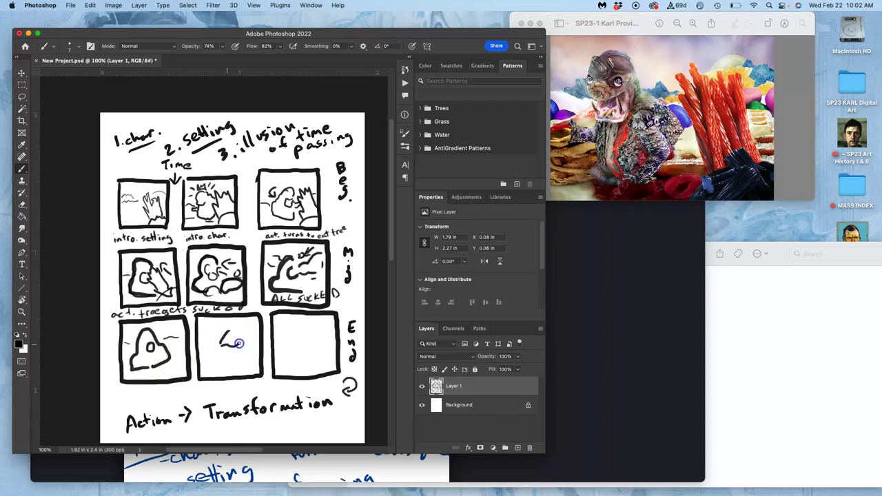
mouse_move(246, 328)
mouse_down()
mouse_move(240, 324)
mouse_move(250, 360)
mouse_up()
mouse_move(225, 331)
mouse_down()
mouse_move(203, 363)
mouse_move(232, 368)
mouse_up()
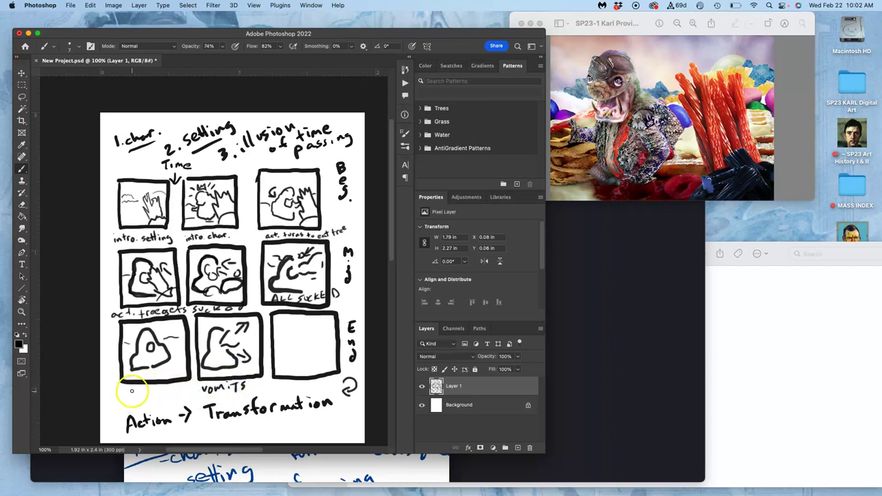
Step: Handwrite the caption "act. still" beneath the seventh frame and underline "still"
drag(152, 384, 152, 396)
drag(157, 384, 157, 396)
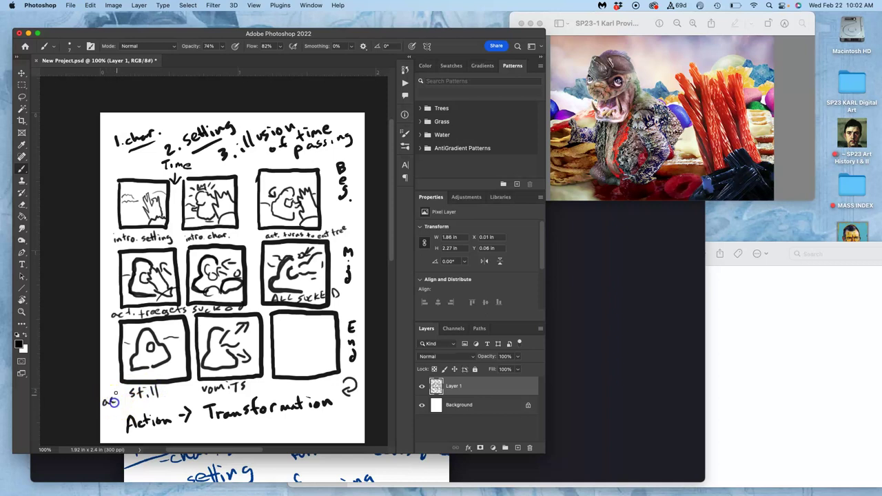
click(124, 397)
click(140, 398)
click(164, 387)
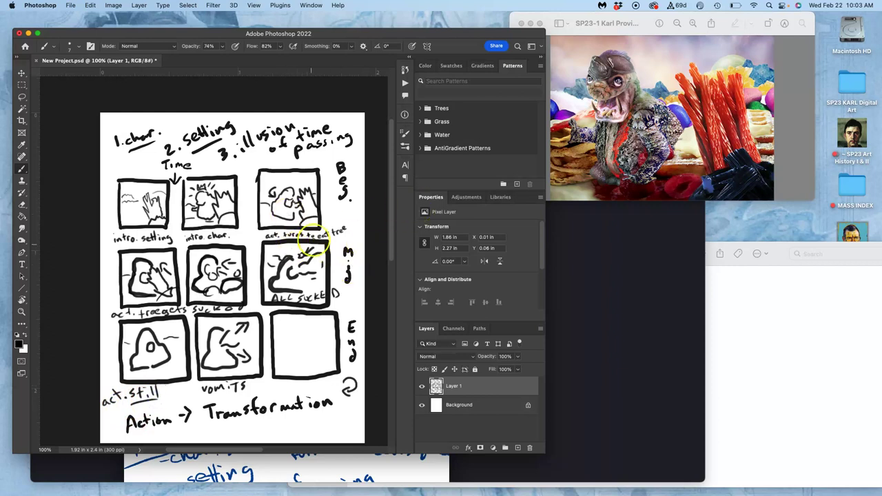
Step: Add more detail strokes around the creature's mouth in the eighth frame and extend its caption with "up all"
click(219, 346)
drag(234, 338, 242, 332)
click(222, 396)
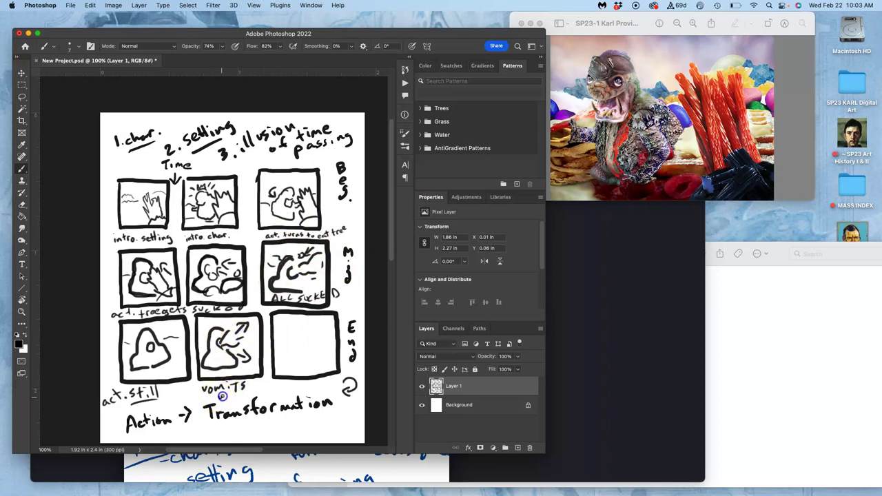
drag(246, 394, 249, 390)
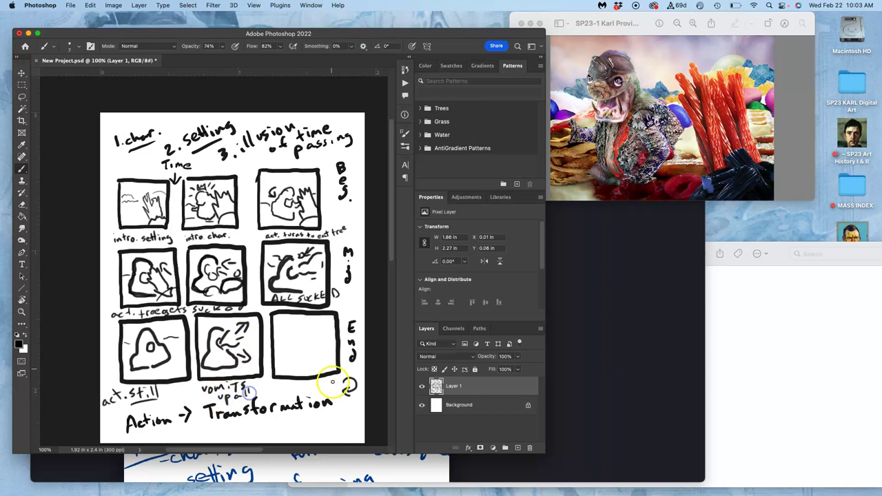
Step: Sketch the creature beside the licorice with an exit arrow in the ninth frame and handwrite "act. char. exits" beneath it
click(302, 338)
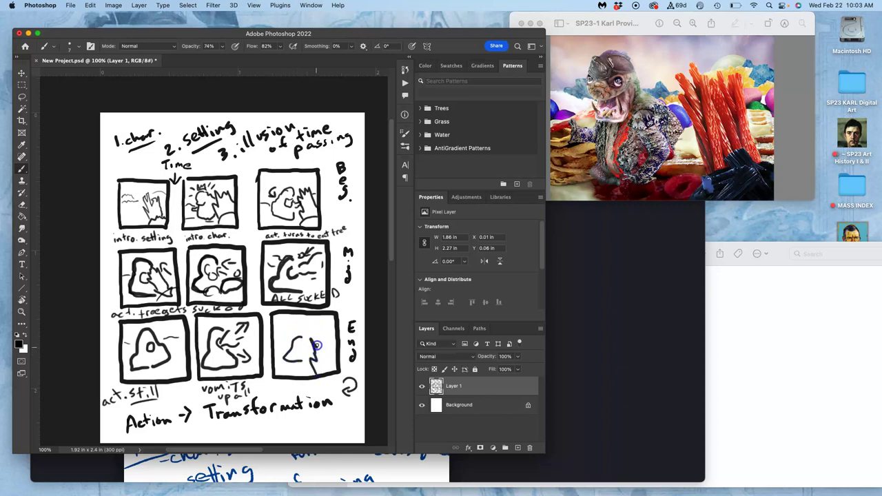
mouse_move(298, 343)
mouse_down()
mouse_move(307, 332)
mouse_move(312, 351)
mouse_up()
mouse_move(308, 364)
mouse_down()
mouse_move(313, 335)
mouse_move(299, 347)
mouse_move(334, 327)
mouse_move(302, 363)
mouse_move(360, 329)
mouse_move(335, 322)
mouse_up()
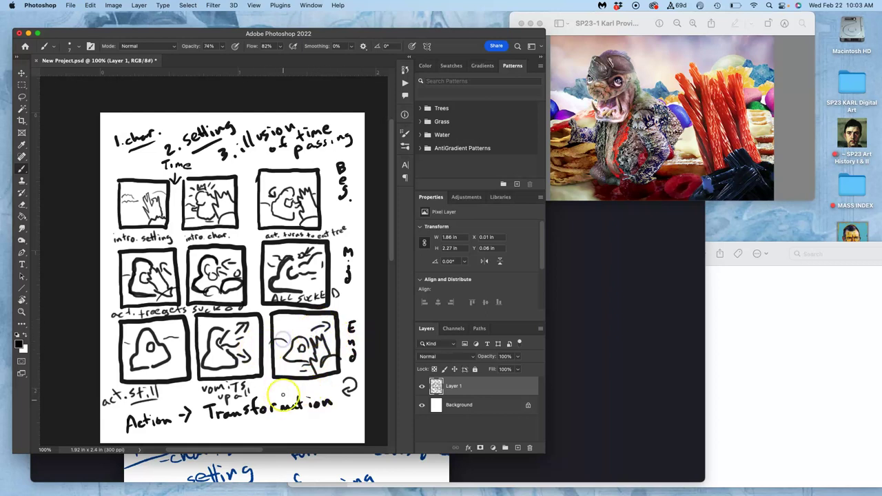
drag(288, 383, 293, 388)
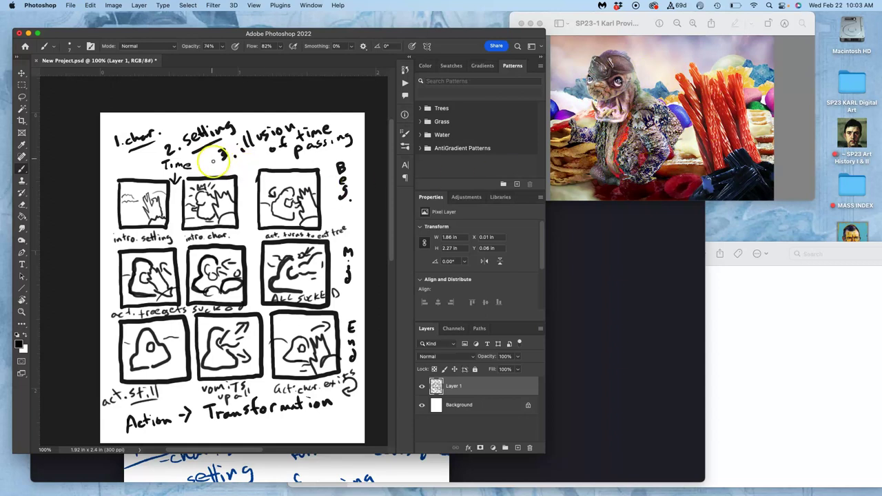
Step: Handwrite the document specification "8x8 inches @ 100ppi" above the "1. char." note and underline the dimensions
click(108, 119)
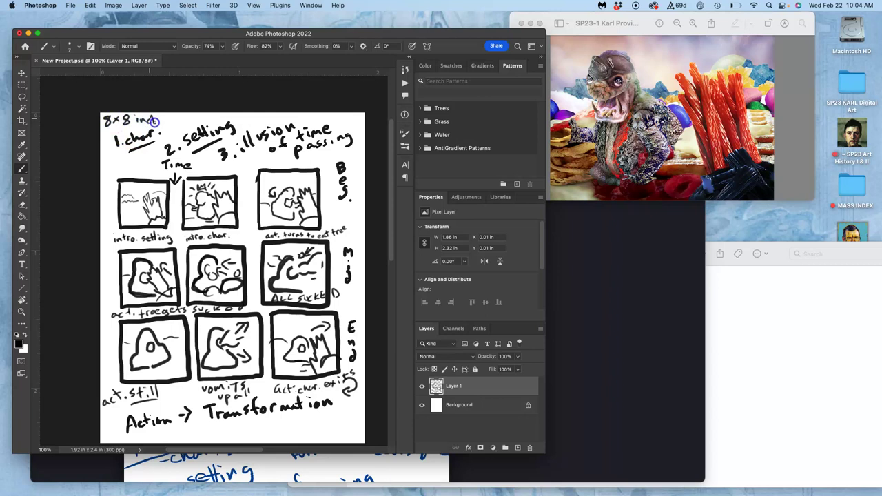
drag(104, 126, 129, 126)
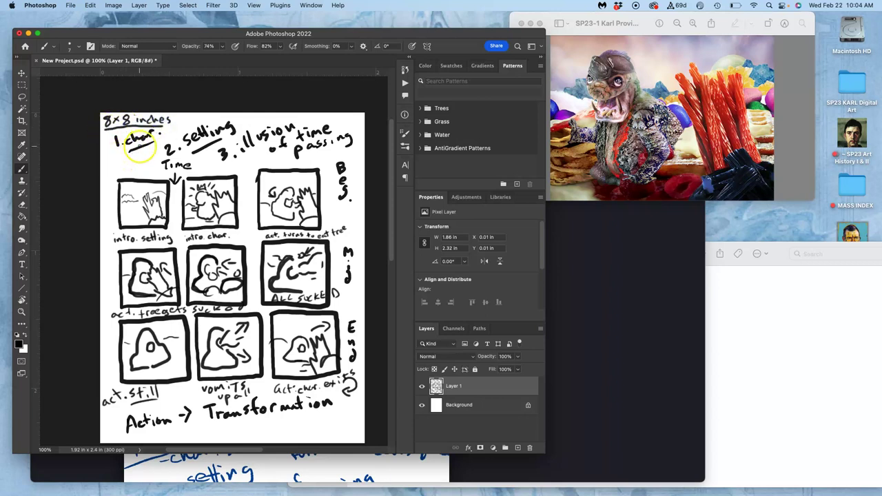
click(179, 120)
drag(179, 120, 184, 121)
click(192, 118)
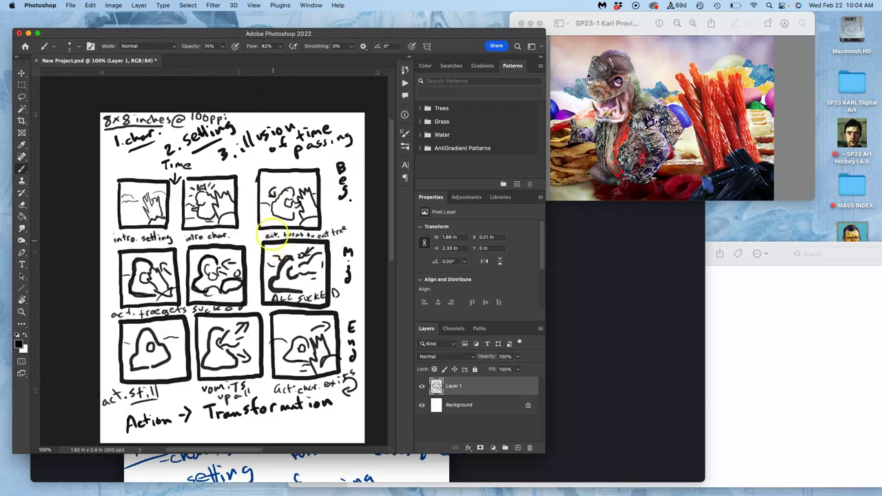
Step: Check the storyboard document's width, height and resolution in the Image Size settings without changing them
click(113, 5)
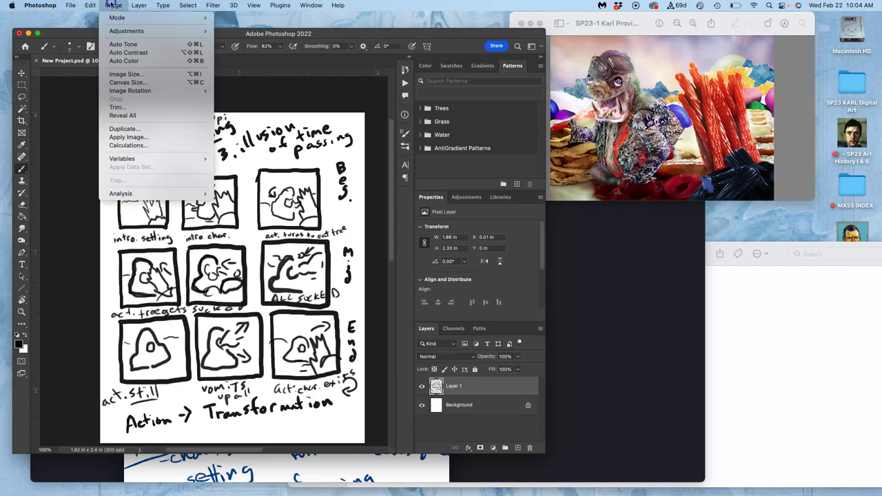
click(119, 73)
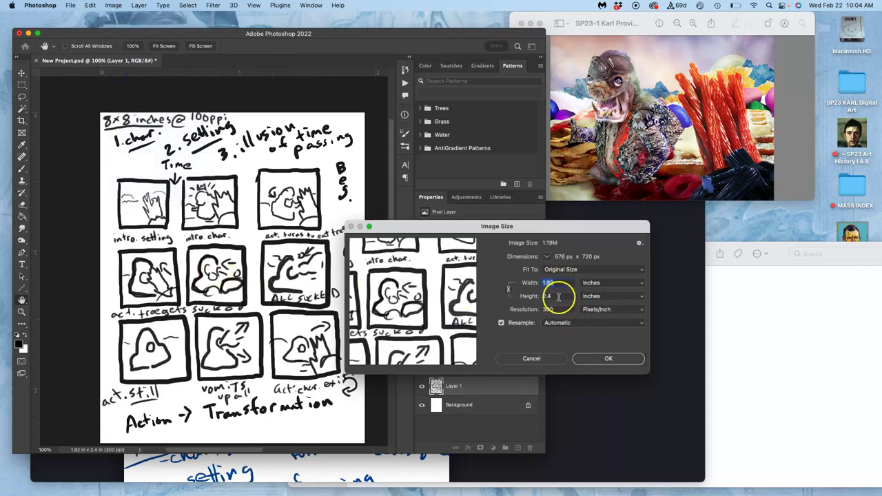
click(603, 358)
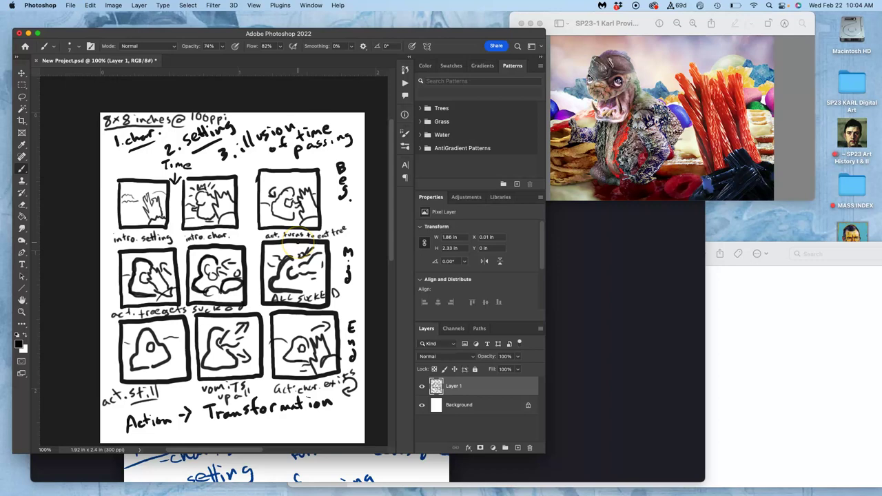
Step: Examine the pixels of the storyboard's brush strokes at up to 700% magnification, then return to the full page at 100%
key(super+equal)
key(super+equal)
key(super+minus)
key(super+minus)
key(super+minus)
key(super+minus)
key(super+minus)
key(super+equal)
key(super+equal)
key(super+equal)
key(super+equal)
key(super+equal)
key(super+equal)
key(super+equal)
key(super+equal)
key(super+equal)
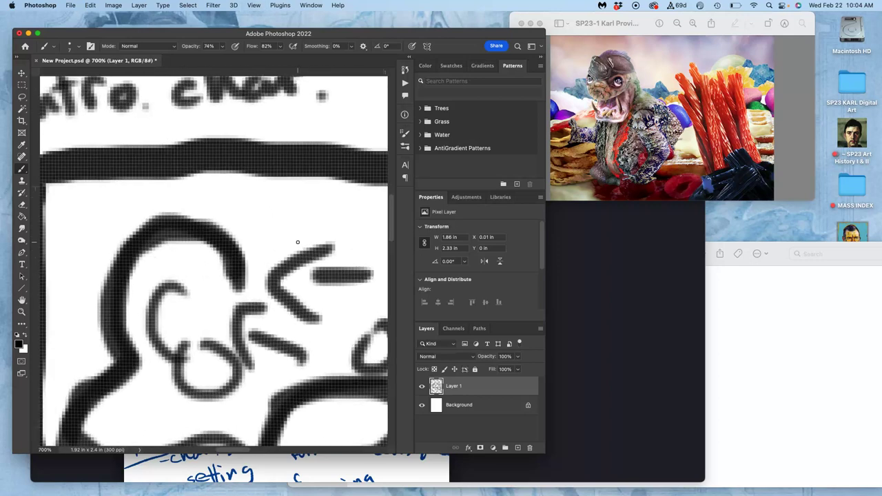
key(super+minus)
key(super+minus)
key(super+minus)
key(super+minus)
key(super+minus)
key(super+minus)
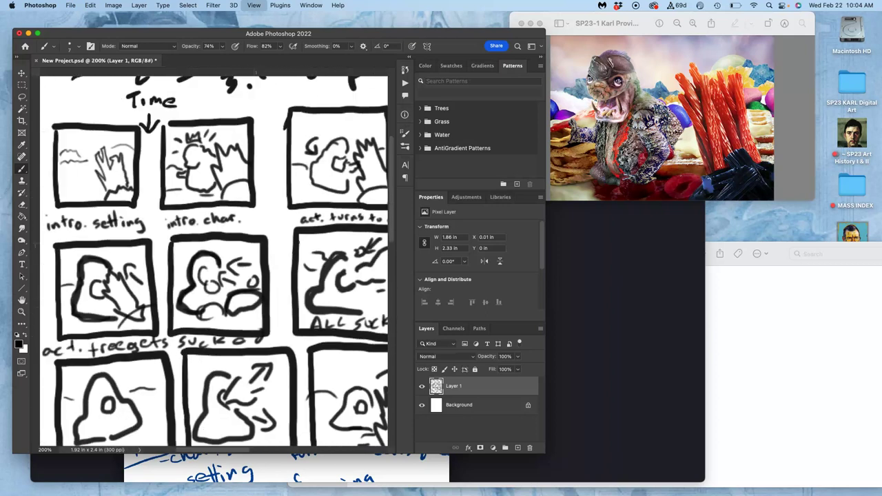
key(super+minus)
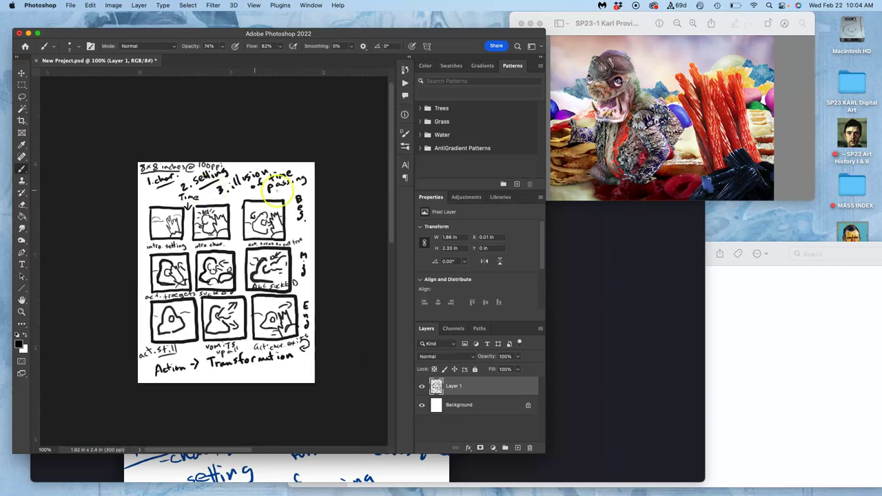
Step: Begin a Save As of the storyboard and review the available file formats, keeping the Photoshop format
click(70, 5)
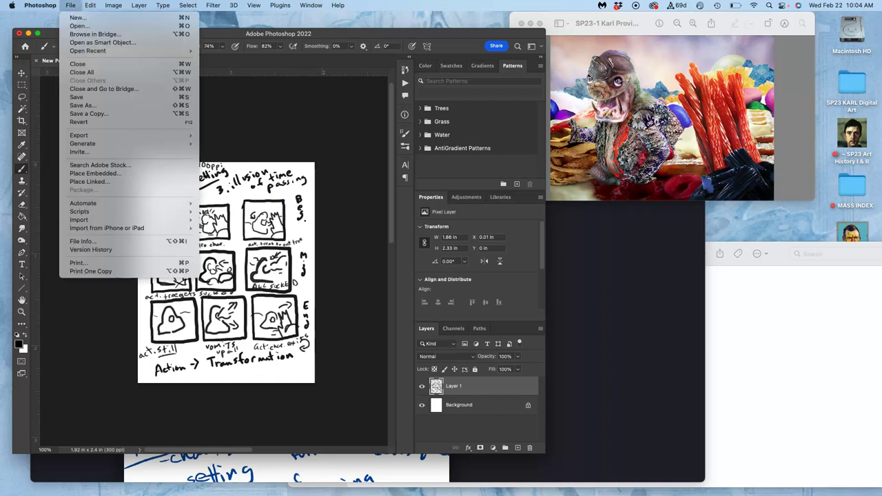
click(82, 105)
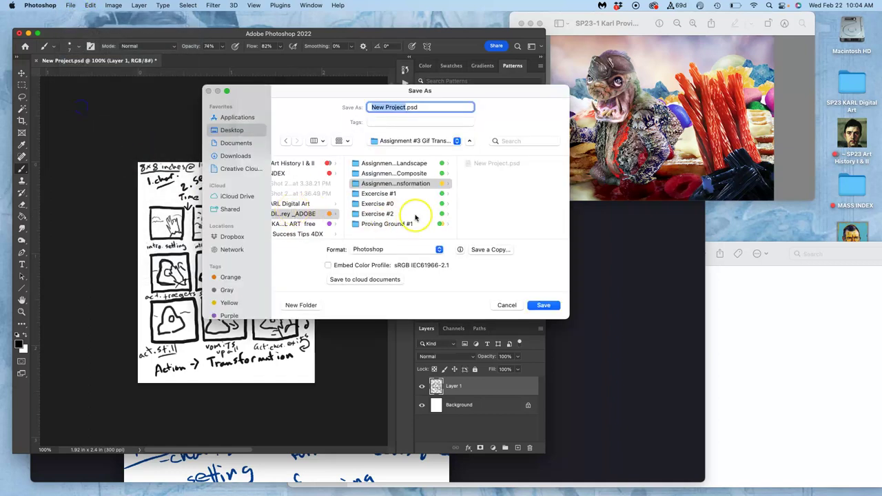
click(403, 249)
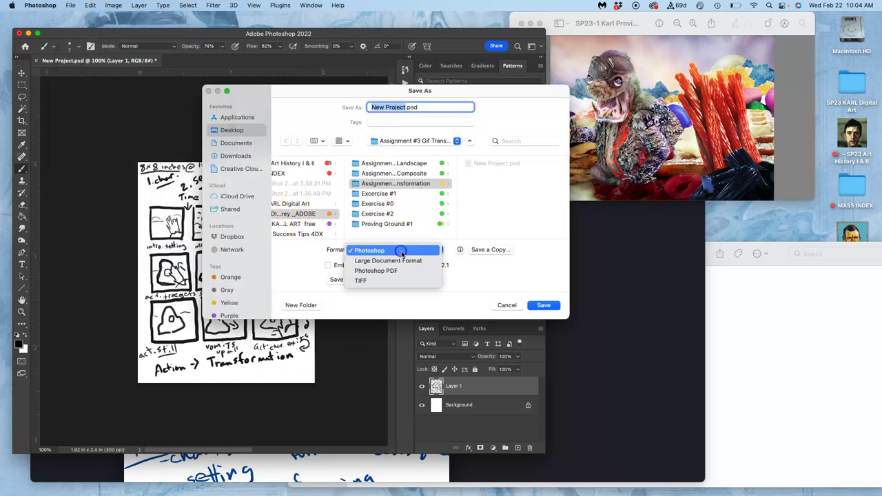
click(471, 237)
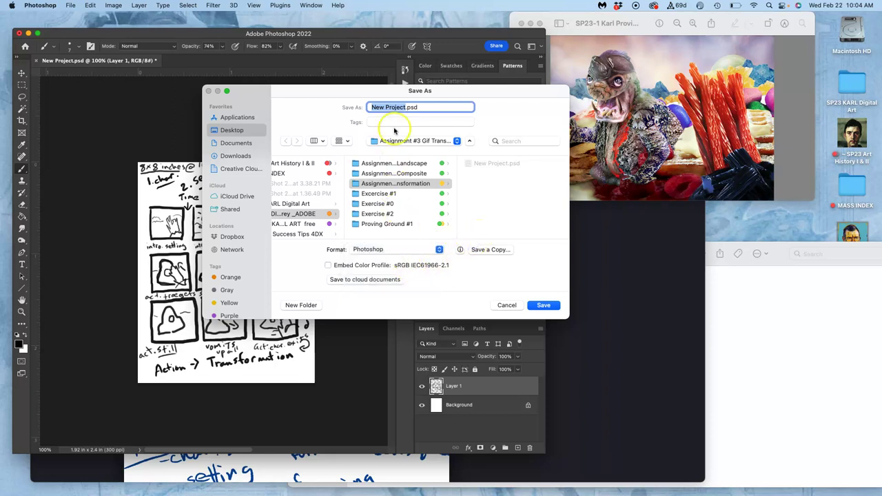